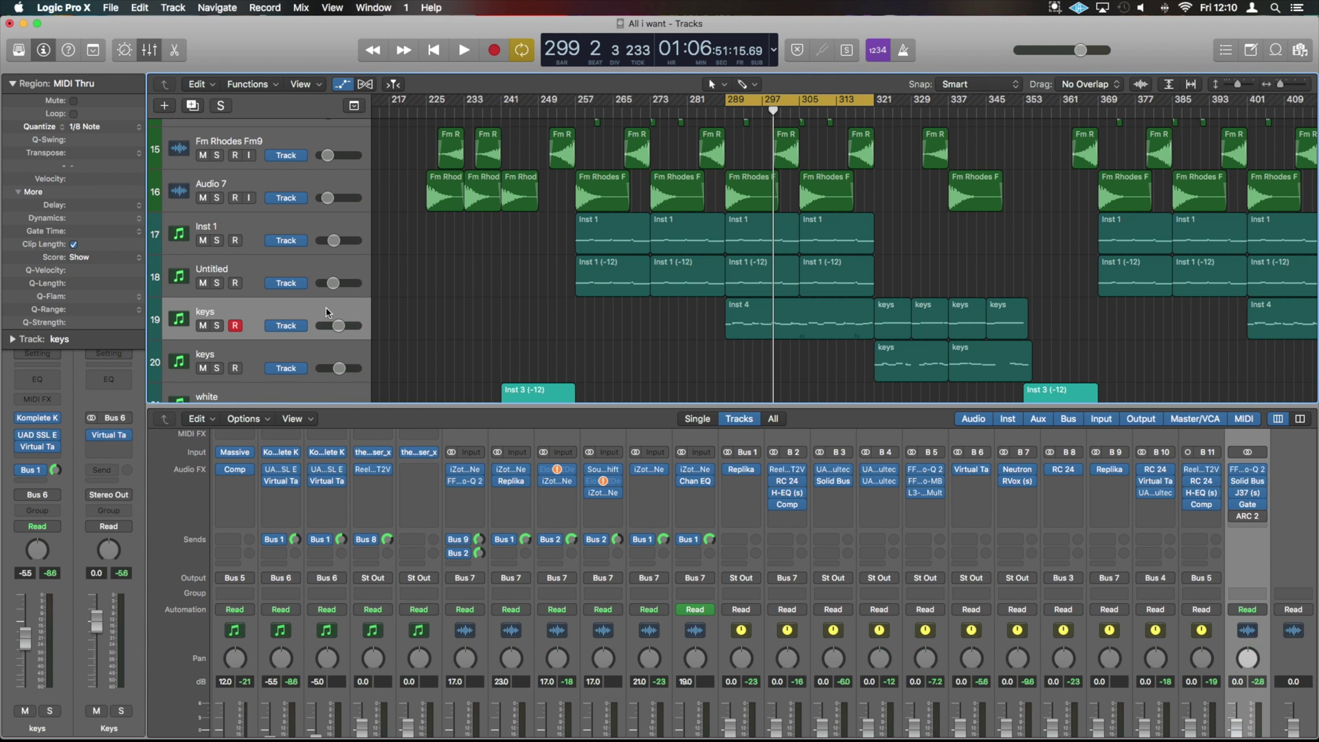
Play the looped section, pull the cycle's end back to bar 297, then stop playback
key(space)
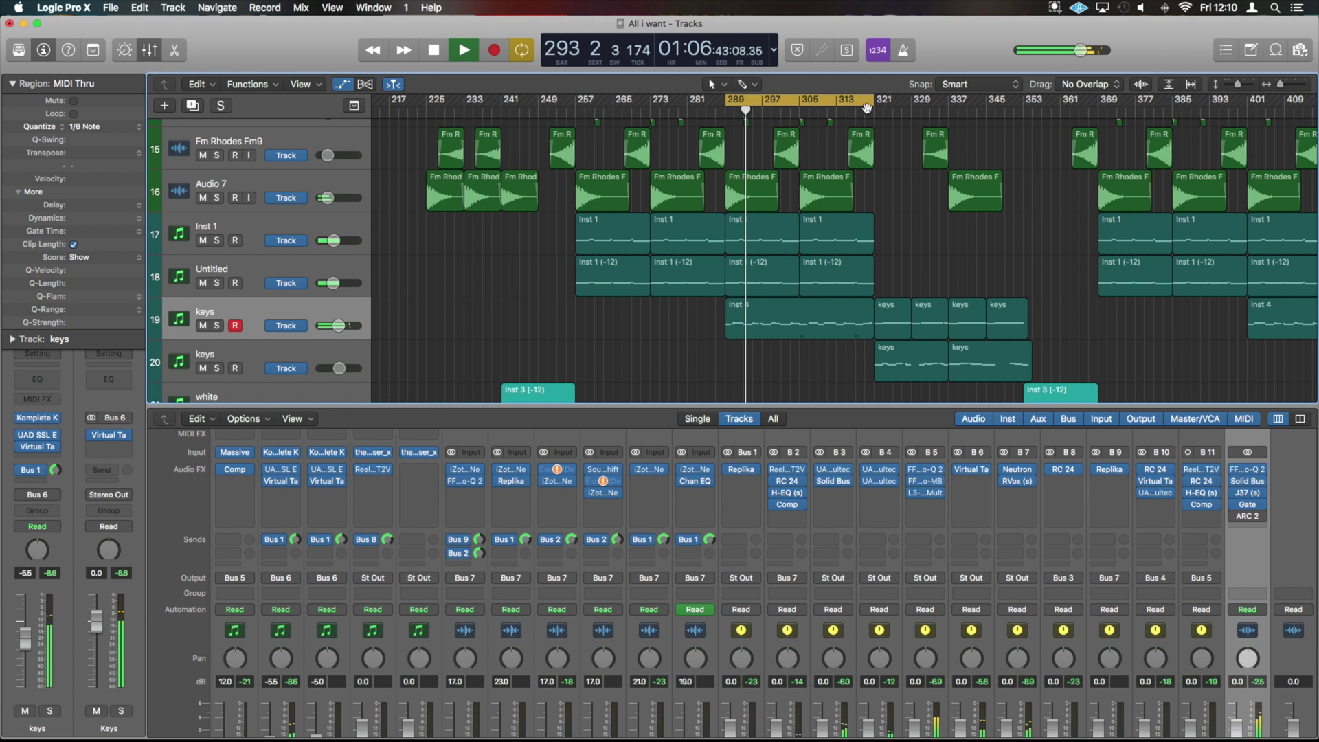
drag(872, 101, 762, 123)
key(space)
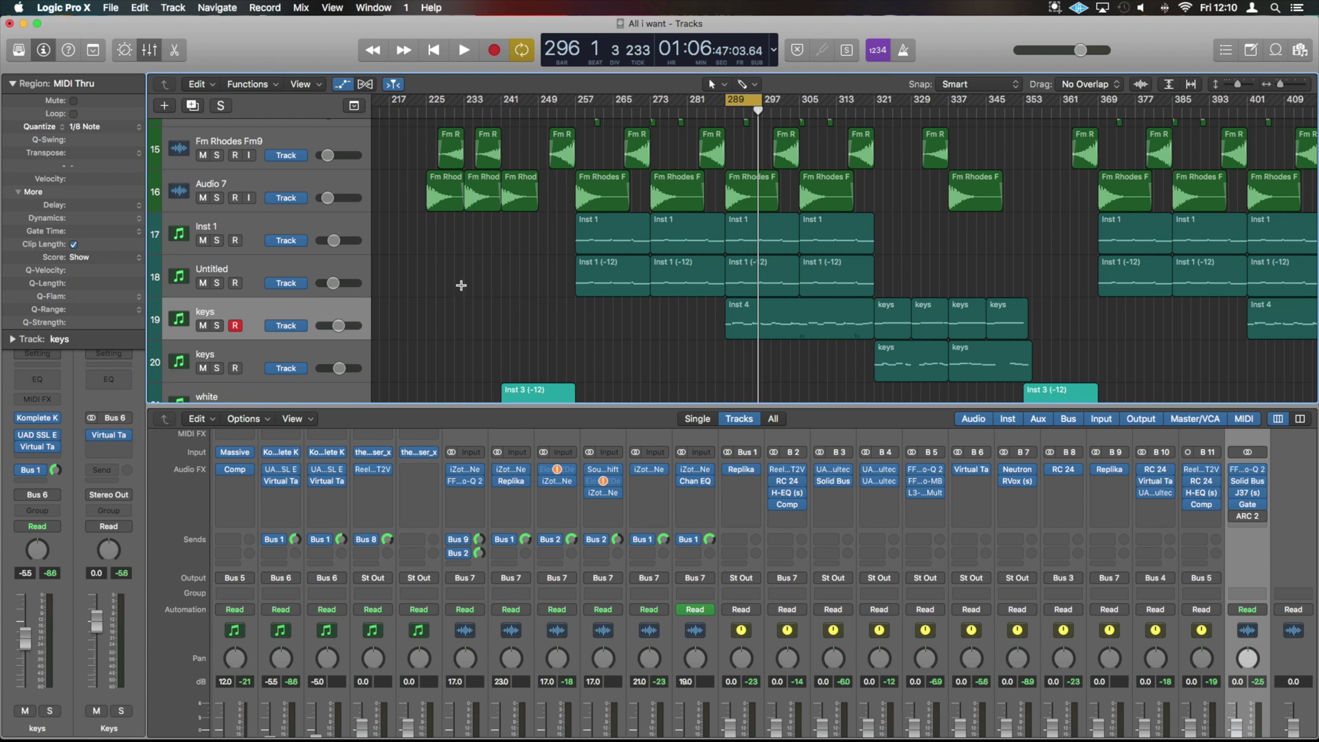
click(217, 326)
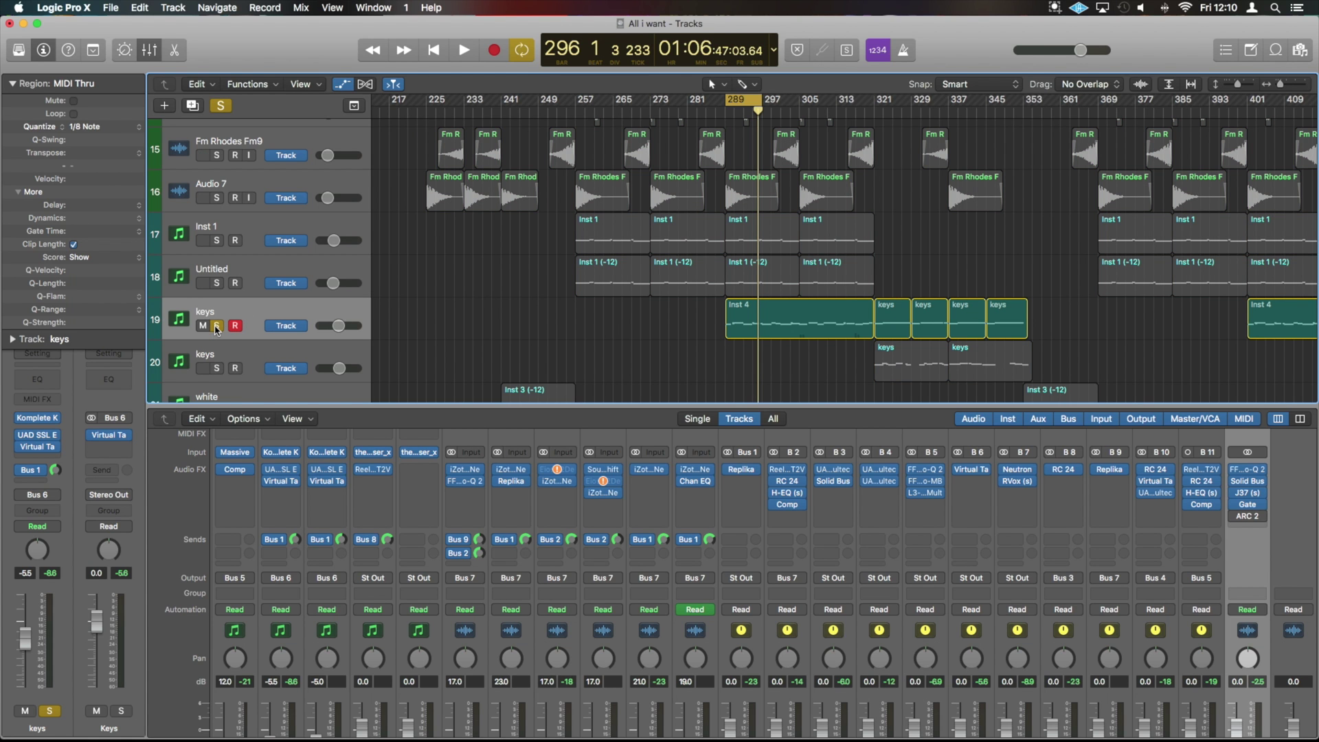
key(space)
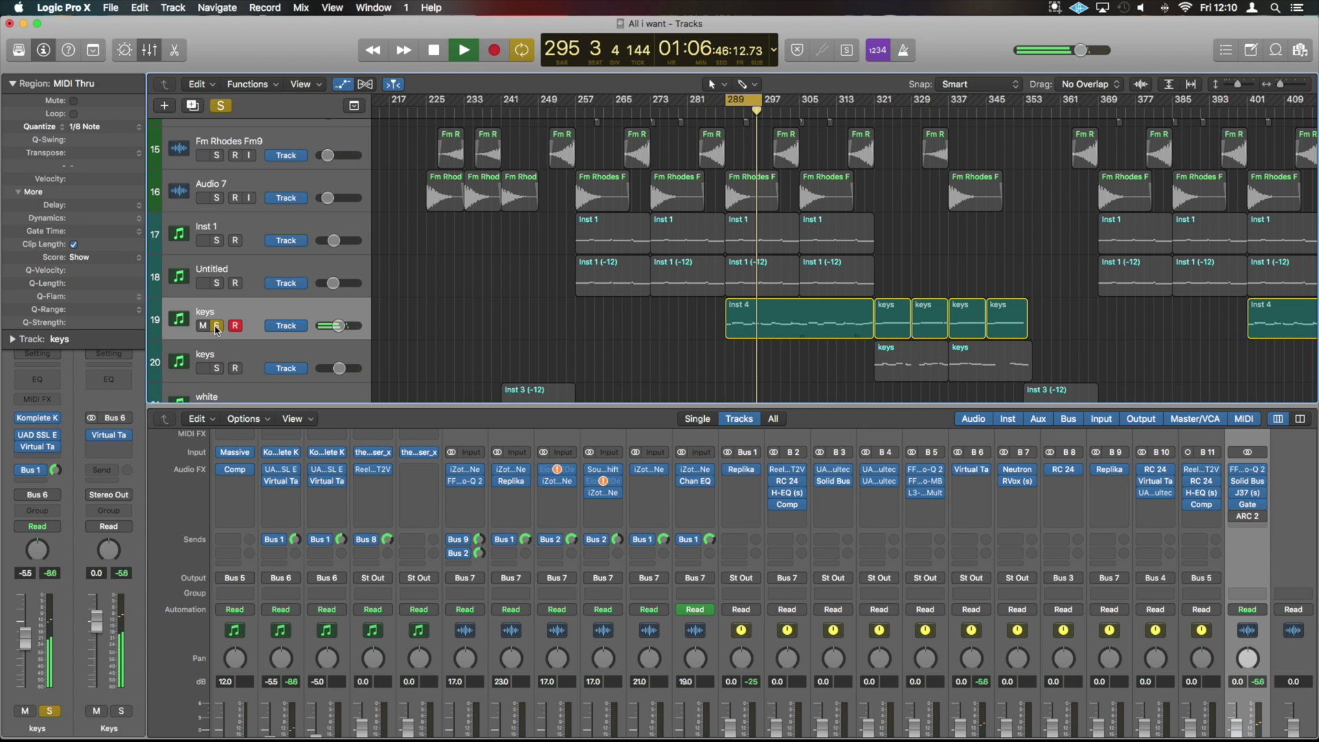
key(space)
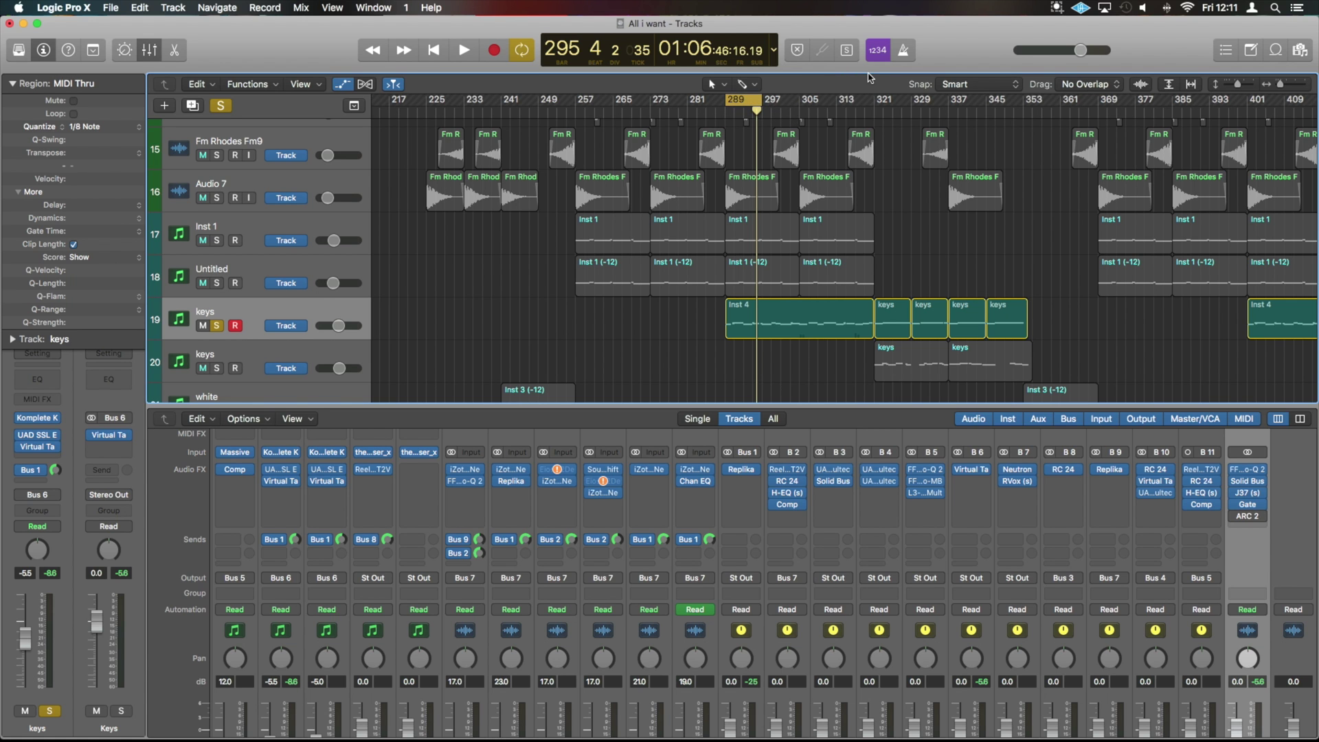
Open the whole-project Bounce dialog, cancel it, and browse the File menu's bounce options
key(super+b)
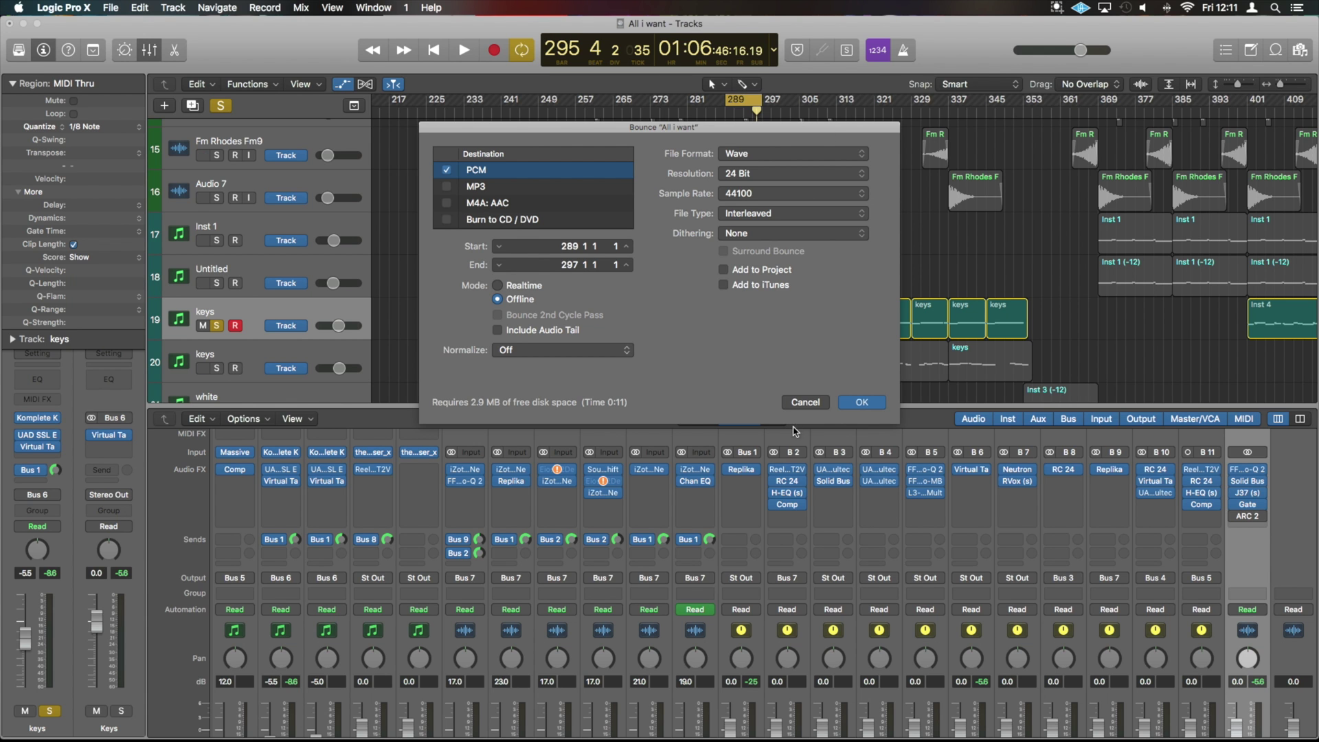
click(807, 404)
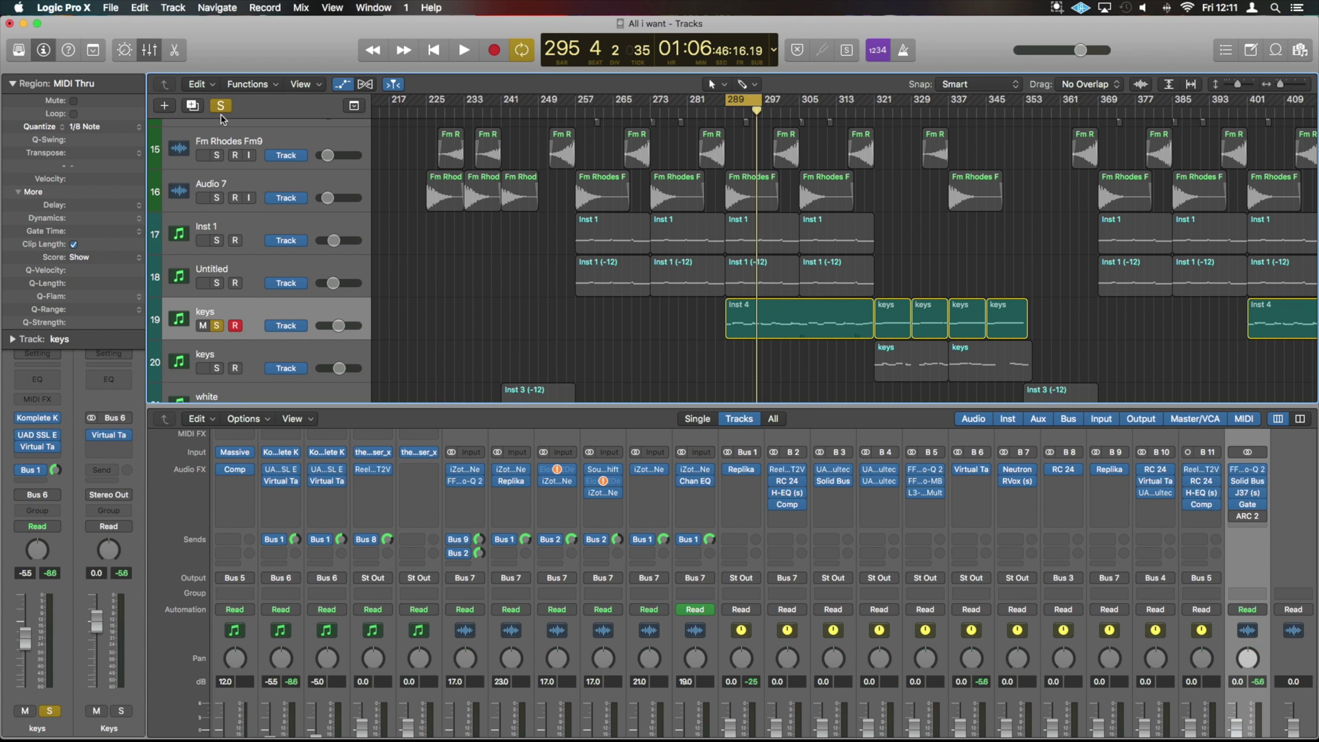
click(112, 8)
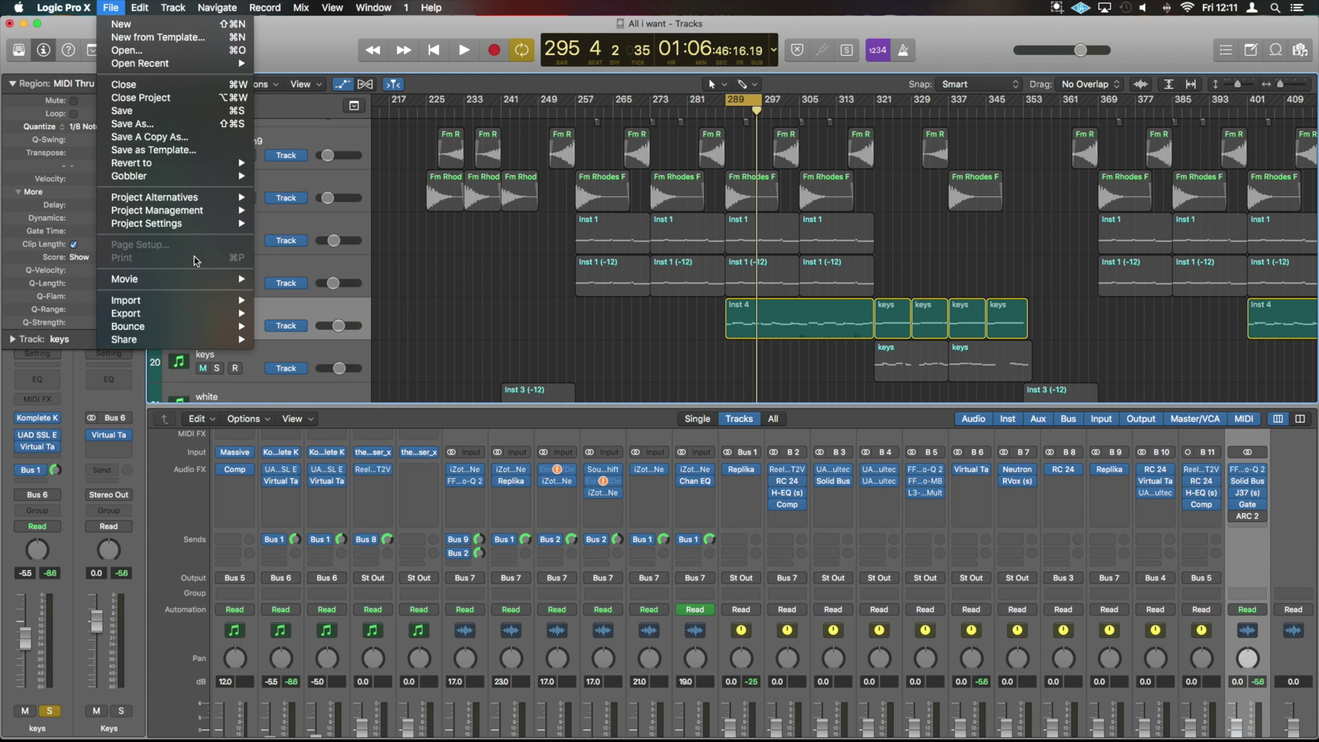
mouse_move(193, 318)
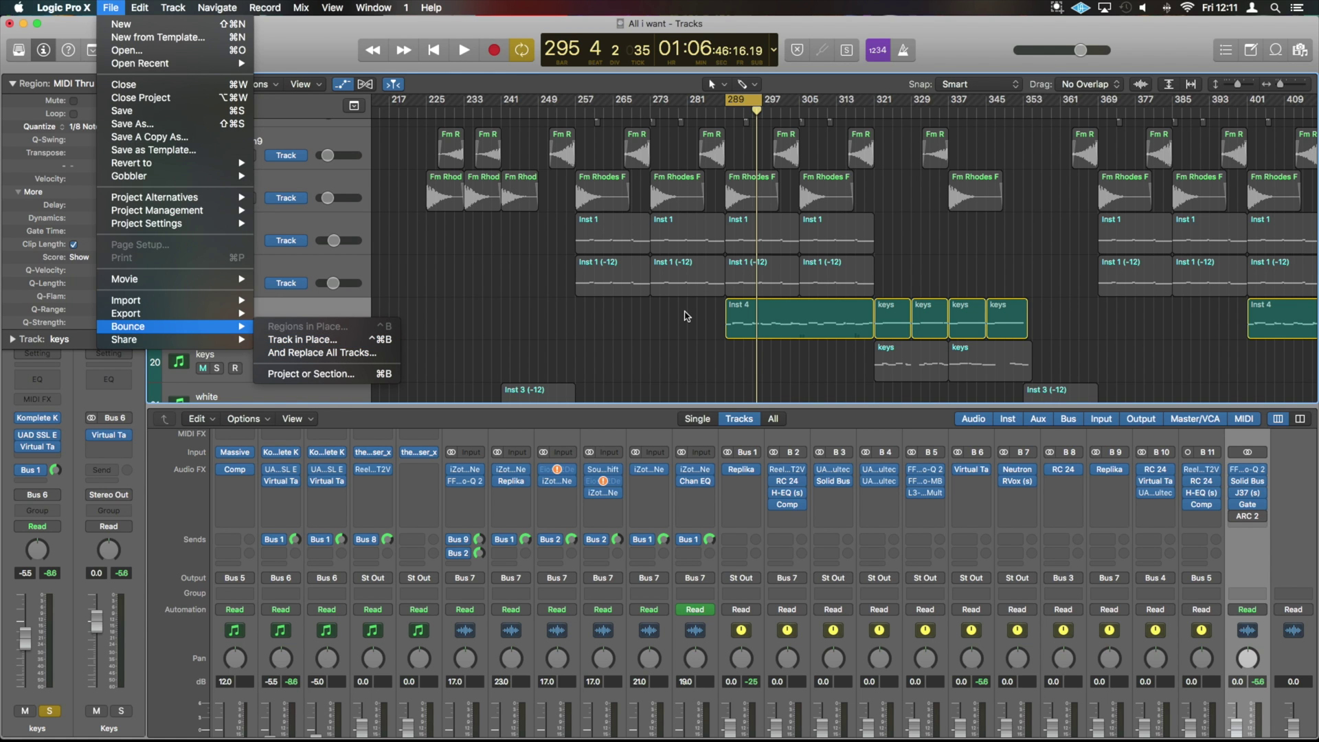
click(691, 312)
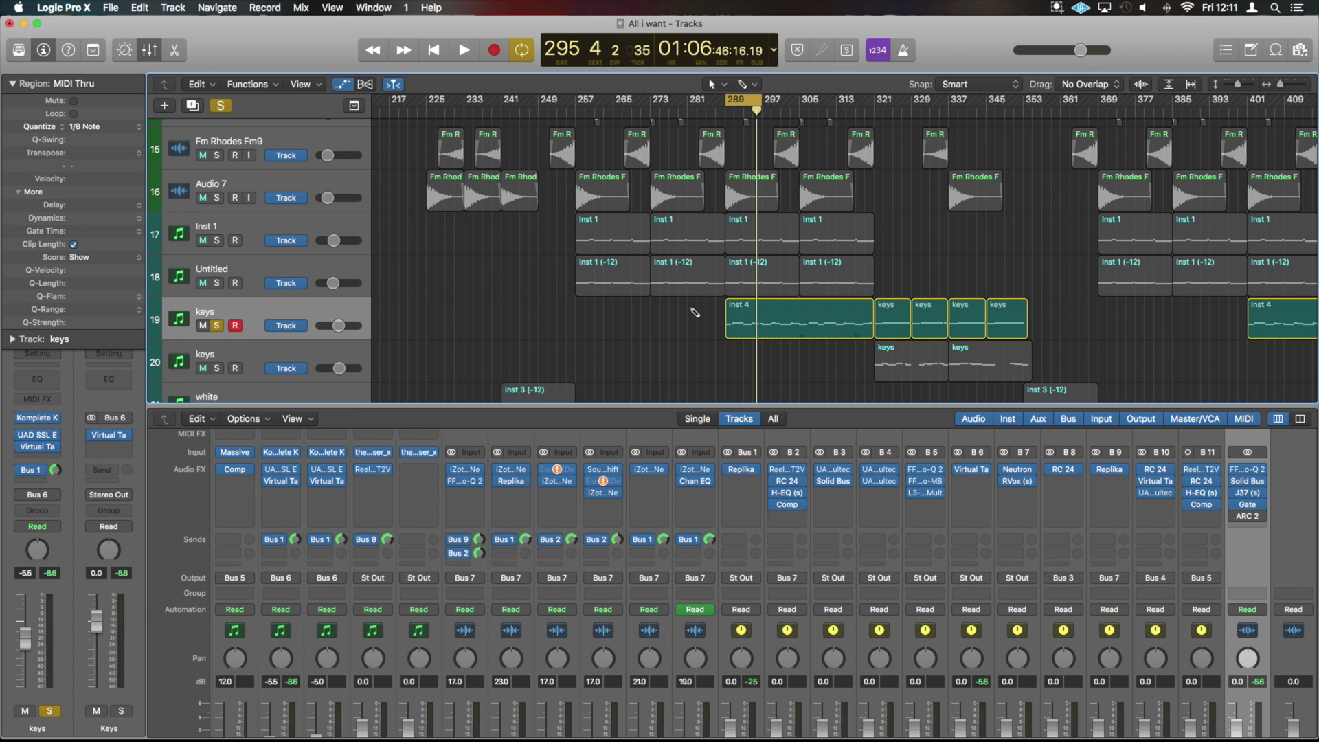
Show and hide the global tracks, then open Bounce Track In Place for keys with Ctrl-B
key(g)
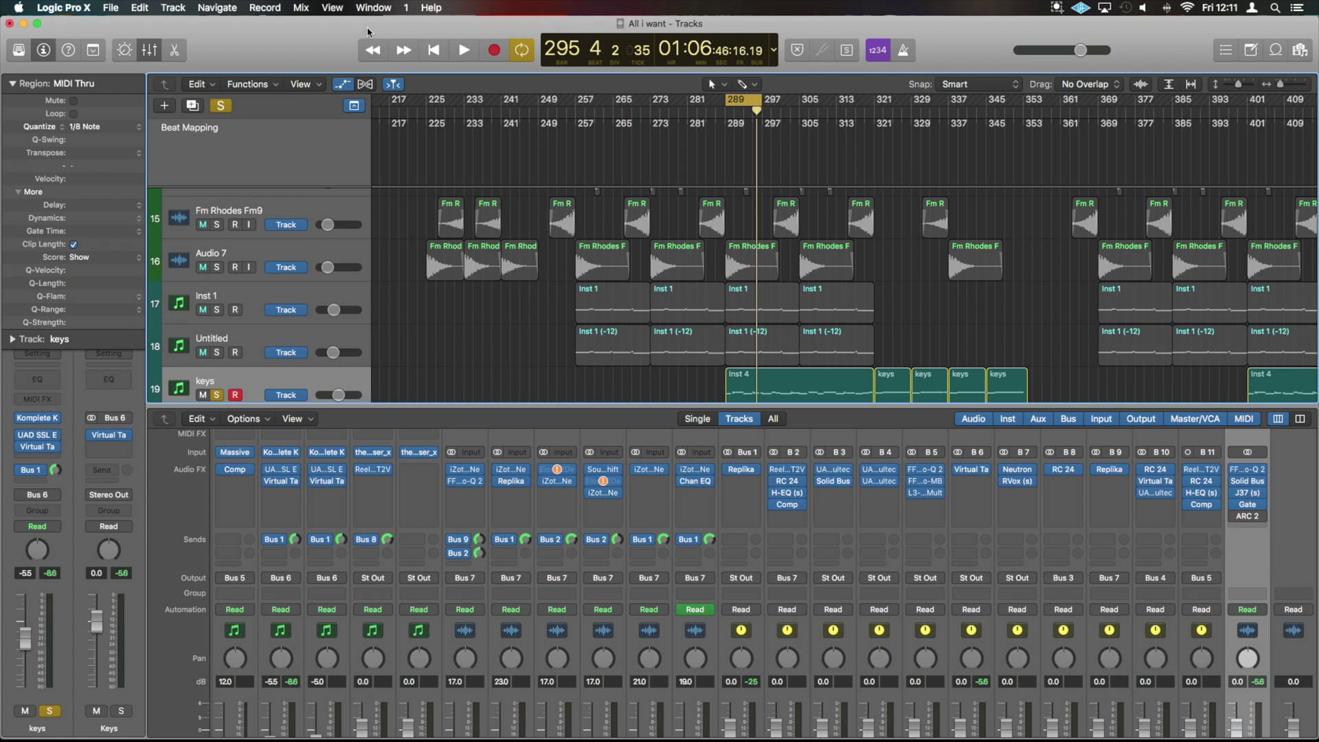
click(355, 108)
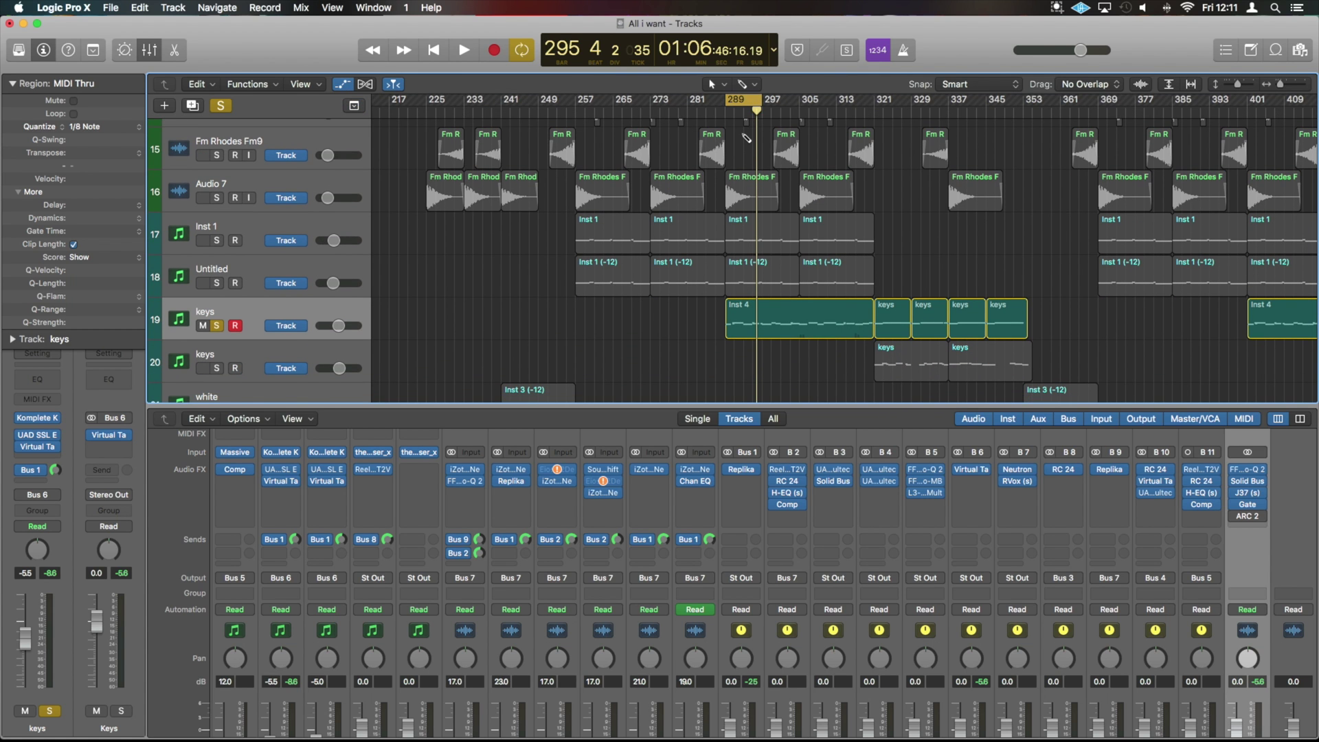
key(ctrl+b)
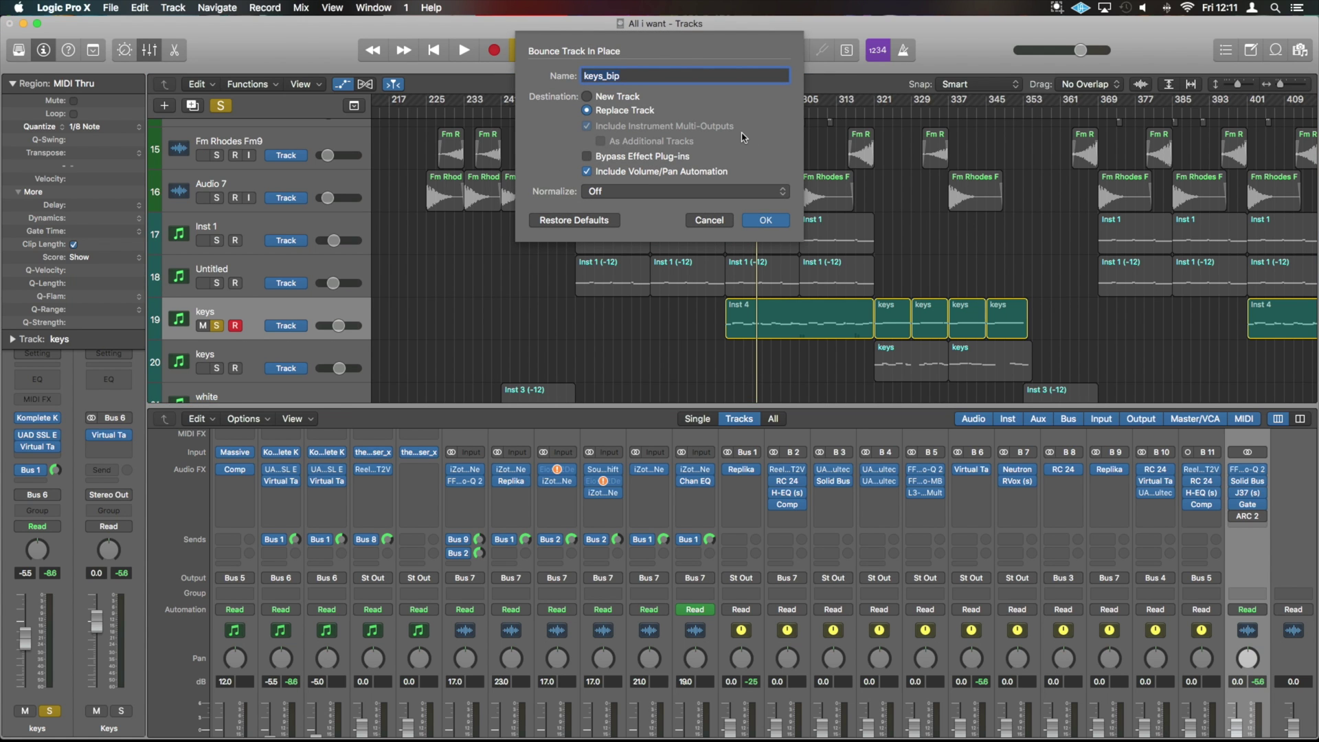
Rename the bounce from keys_bip to 'Example Key bounce'
click(636, 76)
drag(636, 76, 573, 77)
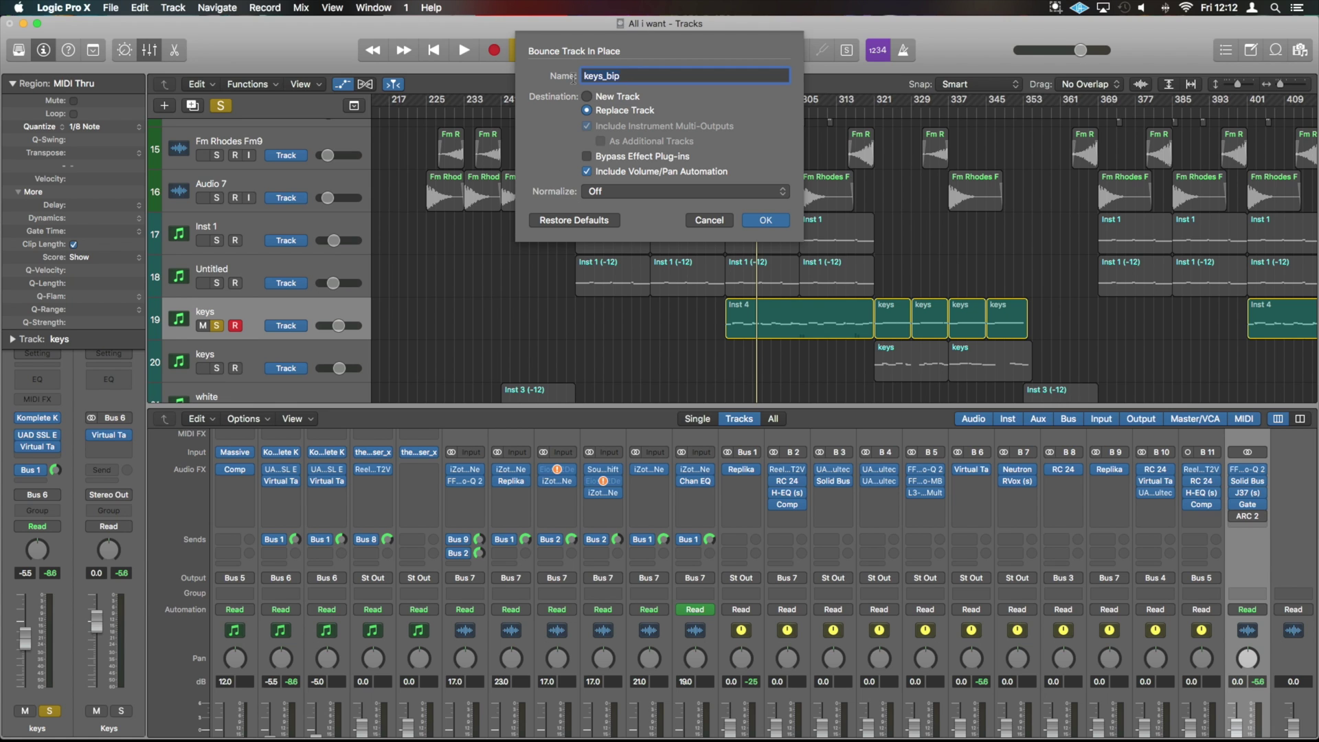
text(Example Key bounce)
Choose New Track, keep effect plug-ins, set Normalize to On, and run the bounce
click(586, 96)
click(586, 156)
click(586, 157)
click(621, 199)
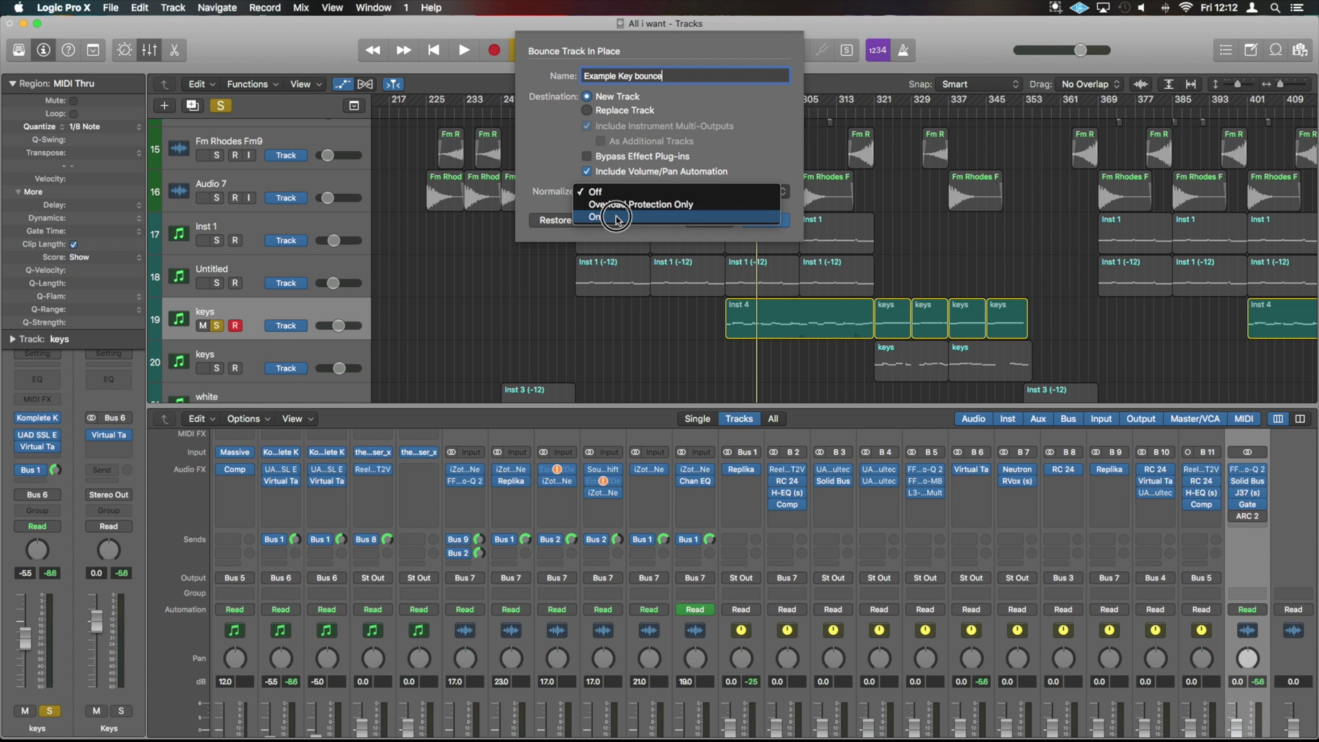
click(617, 218)
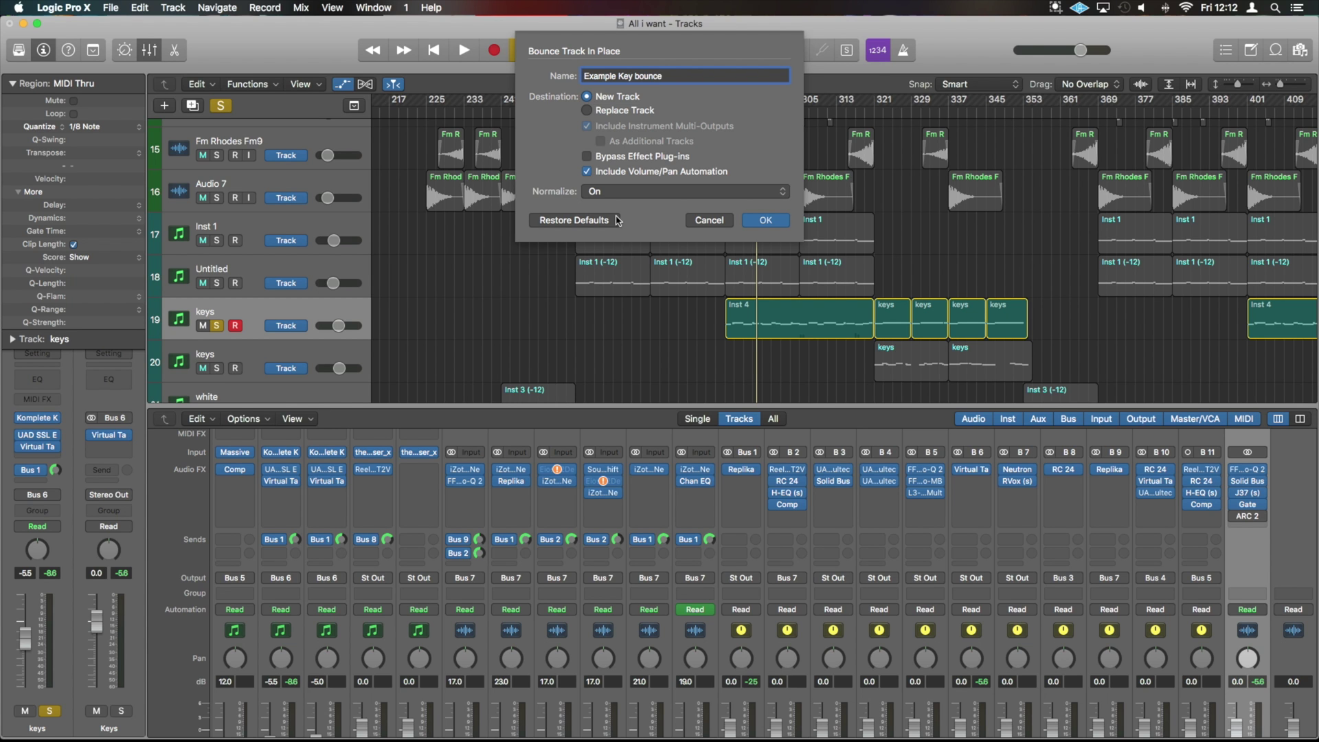
click(762, 224)
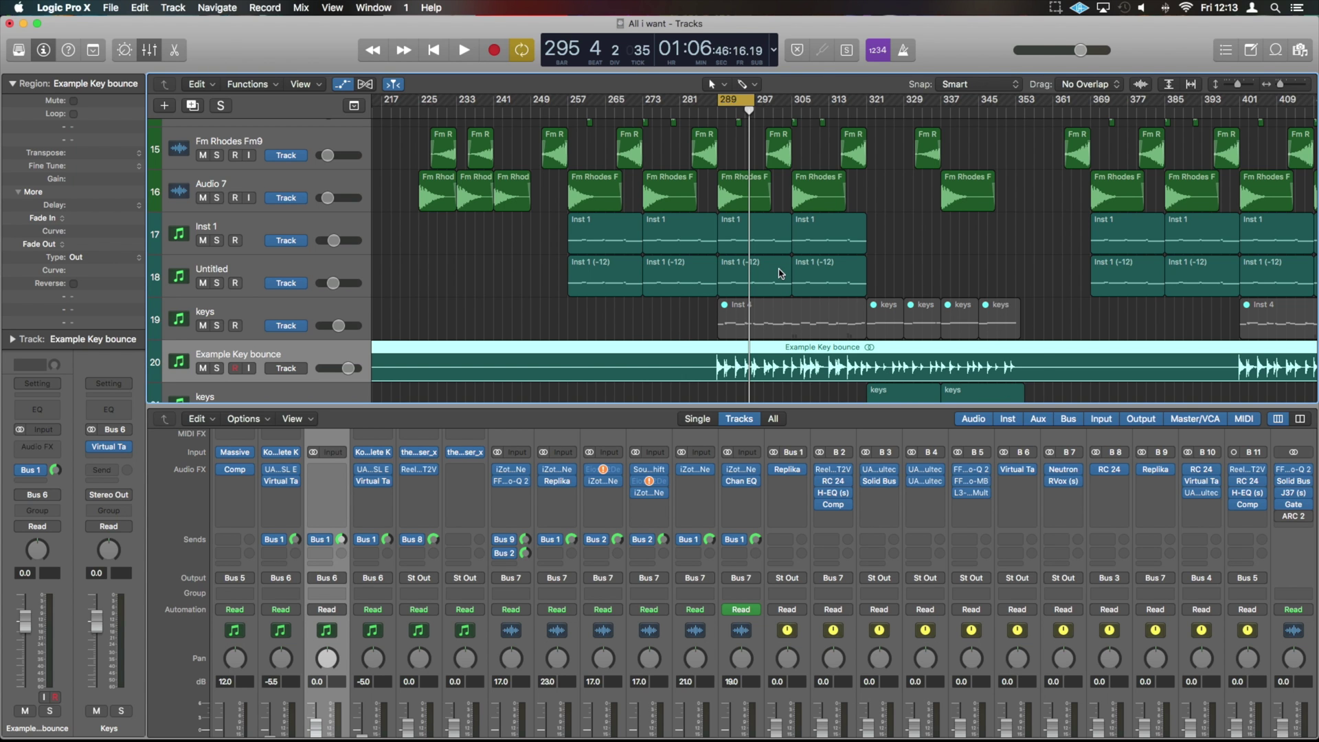
Audition the Example Key bounce track soloed, then move the solo back to keys
click(216, 368)
key(space)
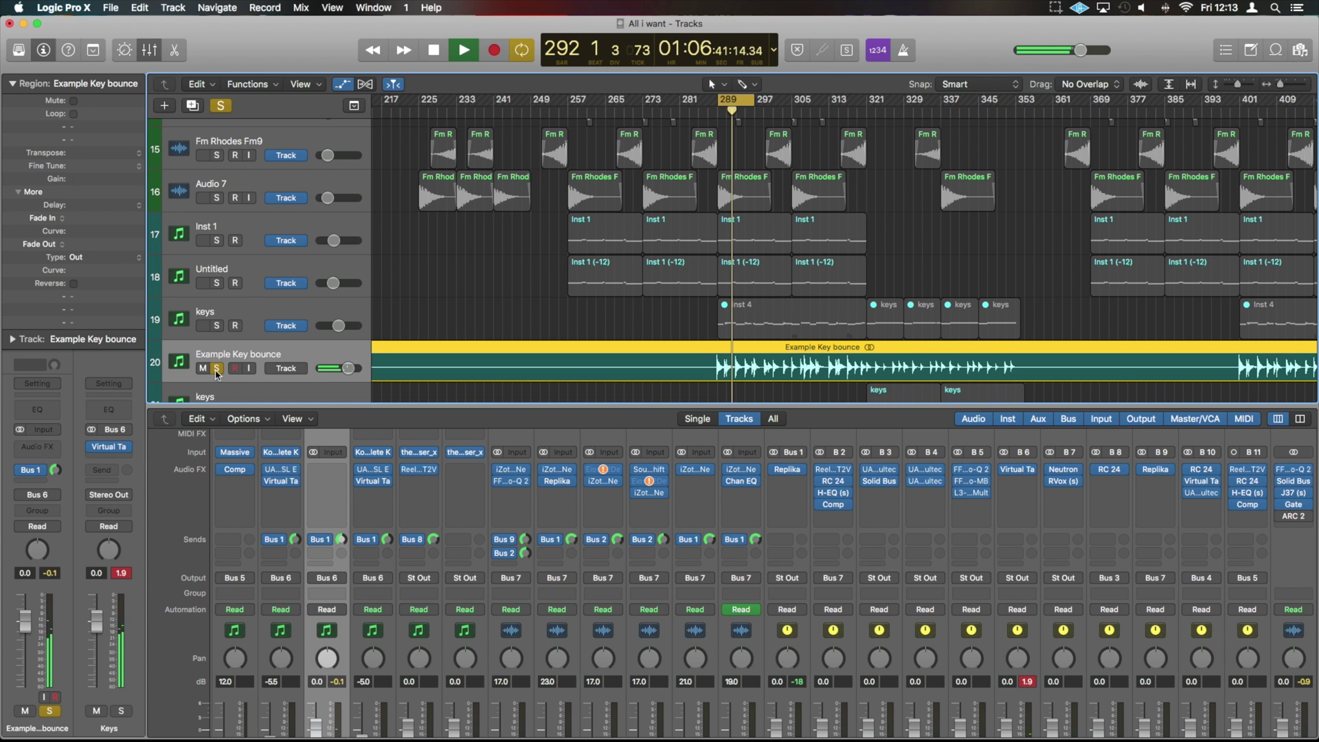
key(space)
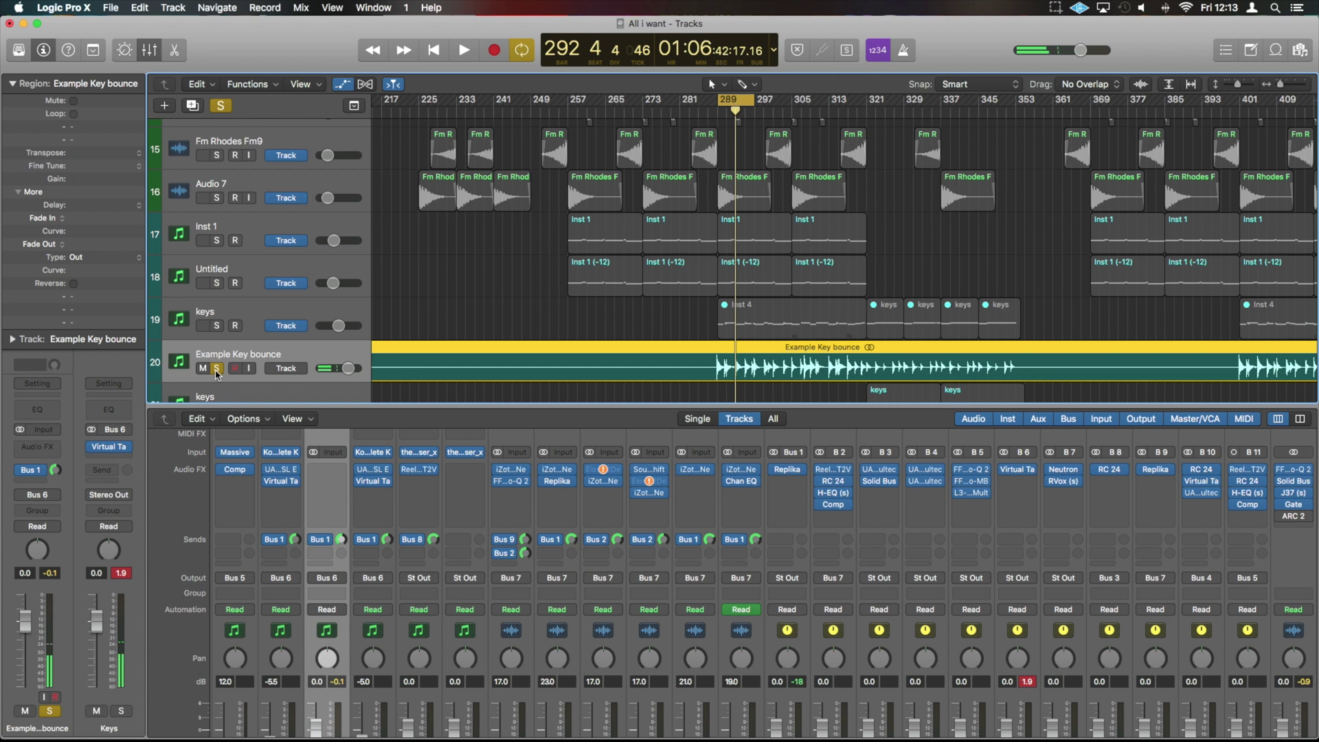
click(217, 369)
click(217, 326)
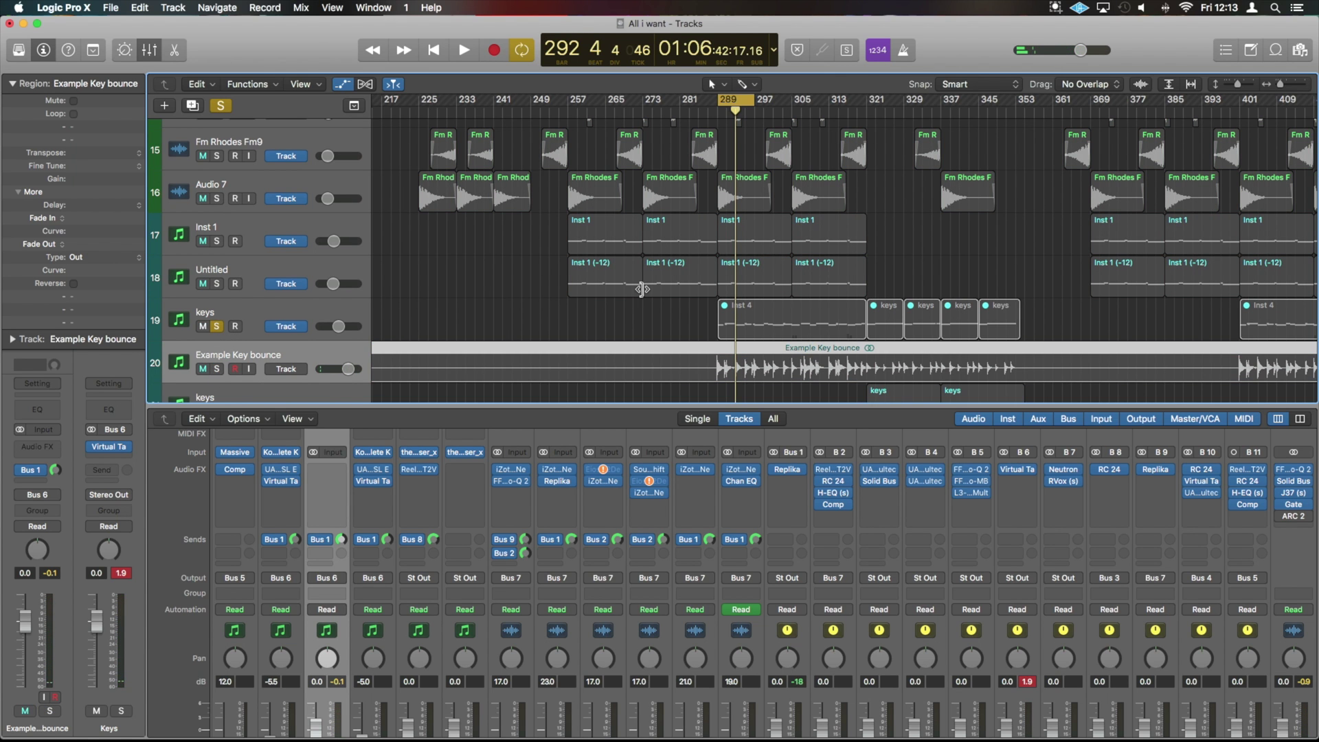
Unmute the Inst 4 region on keys, switch cycle off, and reselect Inst 4 for bouncing
click(219, 327)
click(349, 312)
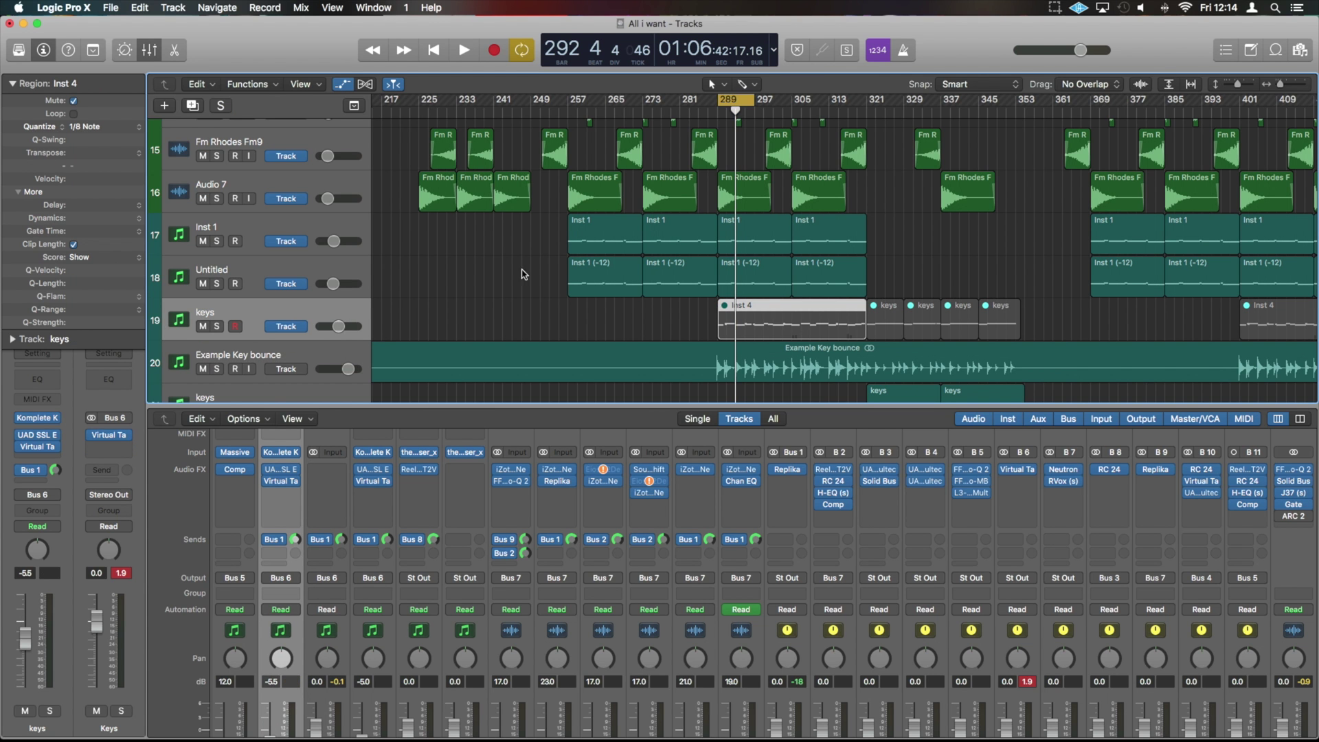
click(74, 100)
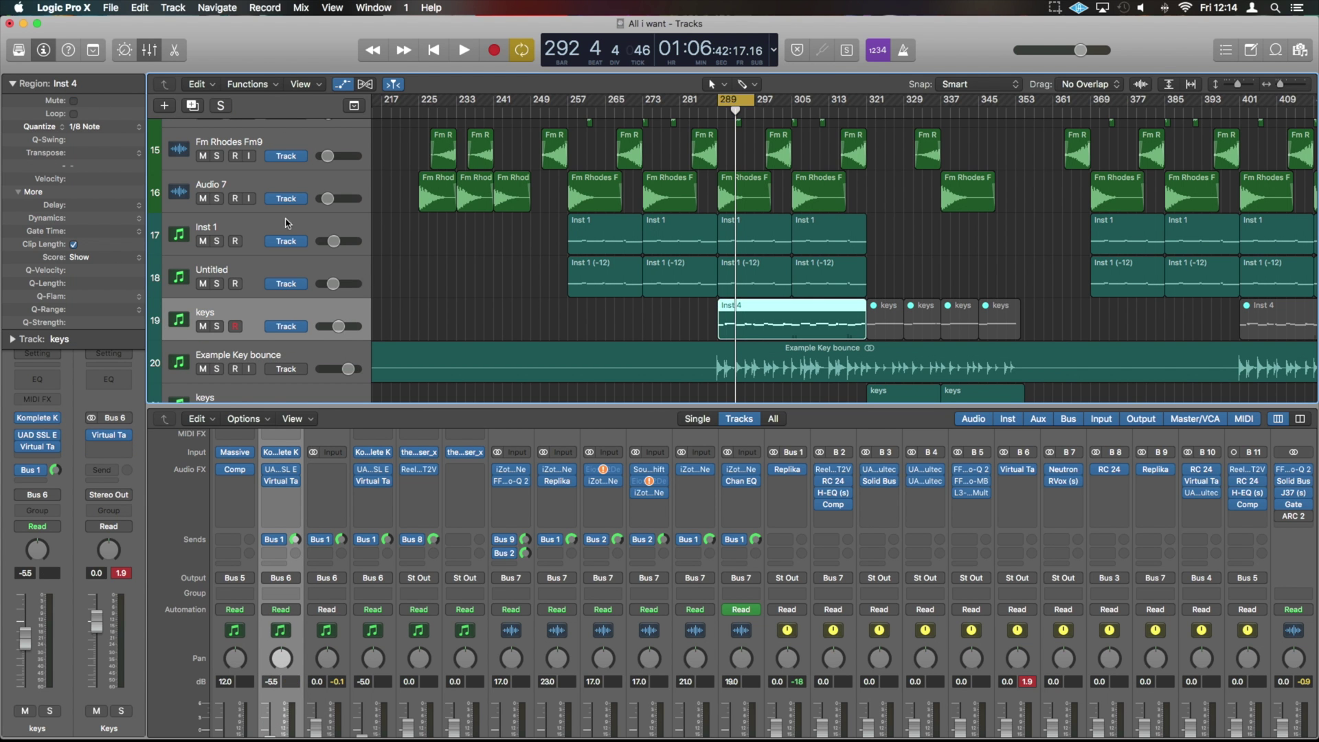
click(469, 313)
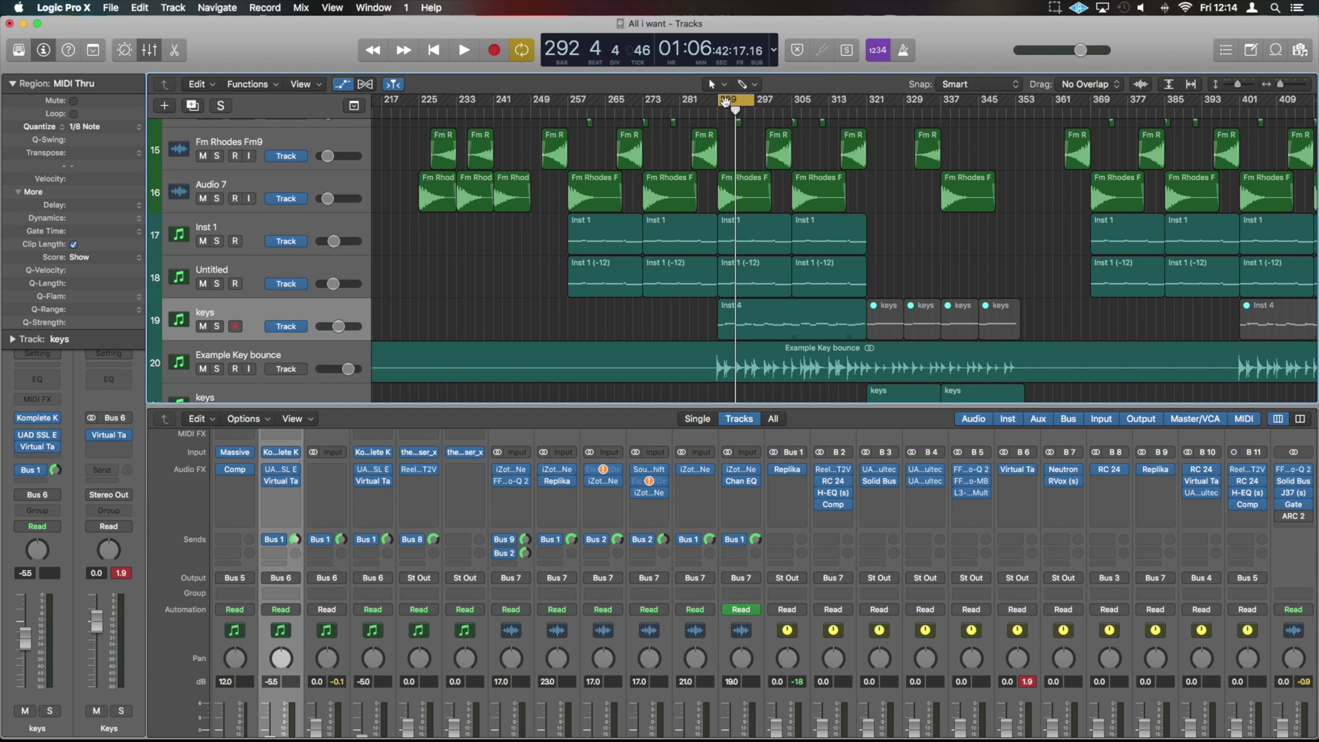
click(727, 100)
click(787, 309)
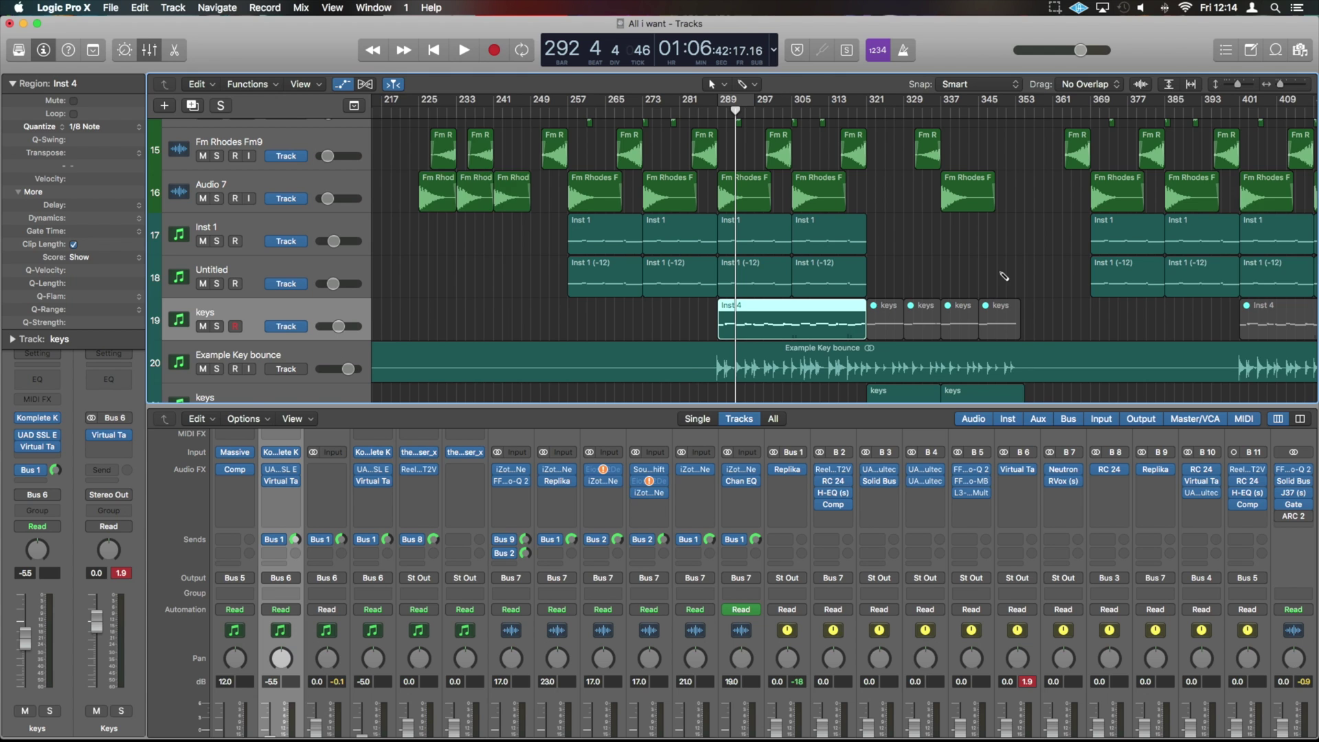
scroll(893, 311, right, 5)
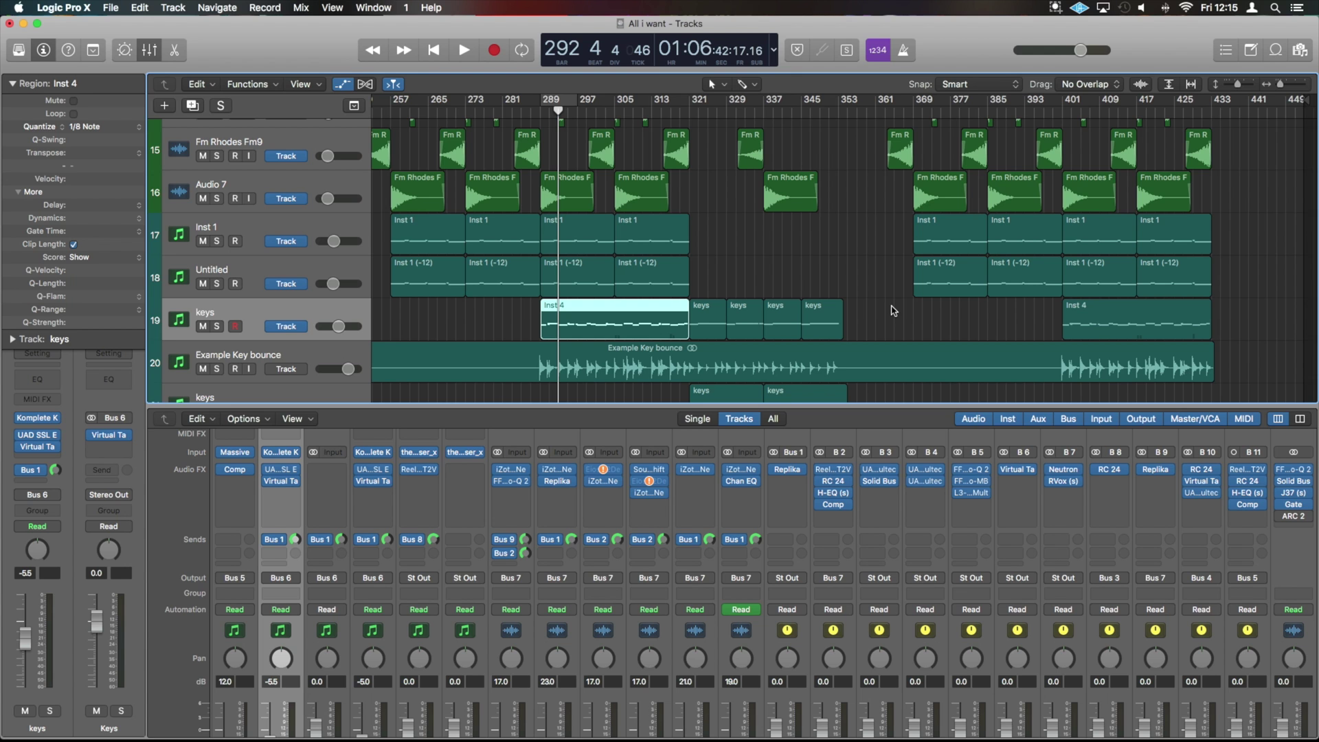
Bounce the Inst 4 region to a new track '8 bar example', then solo and play it
key(ctrl+b)
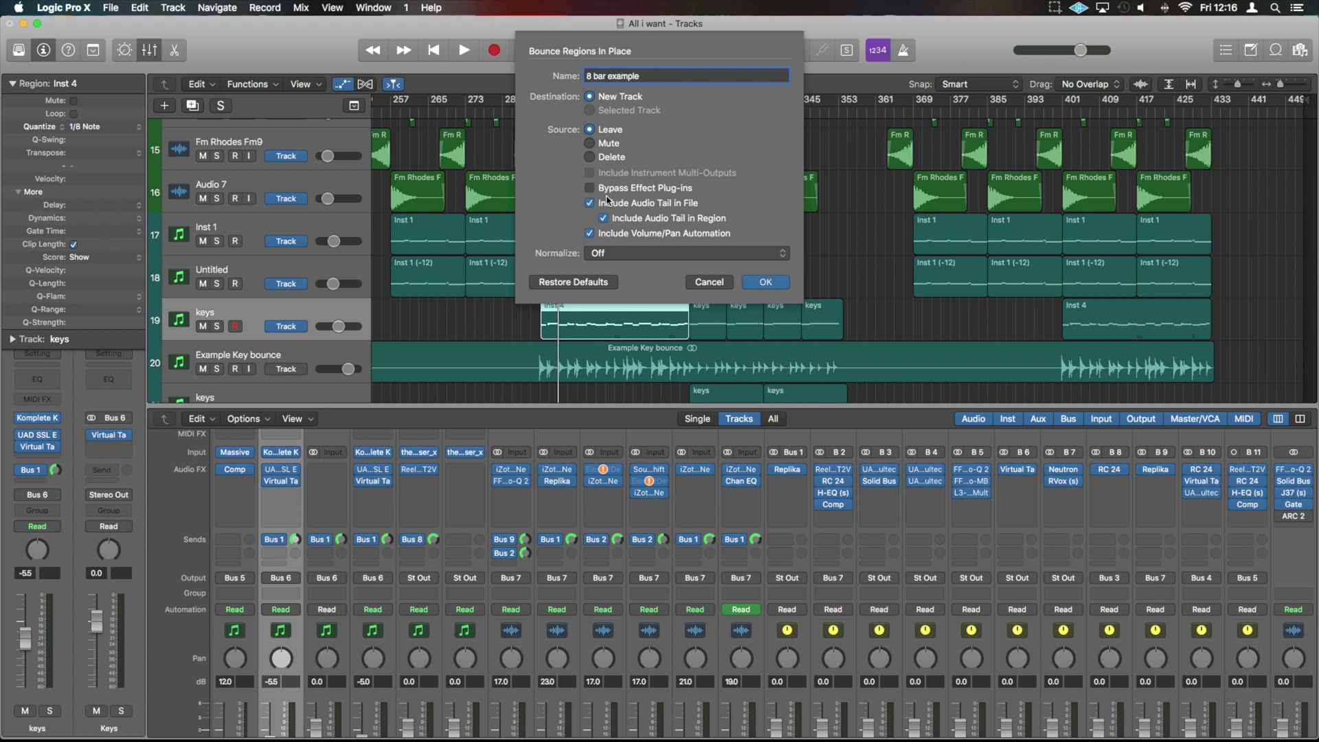
click(765, 282)
click(218, 370)
key(space)
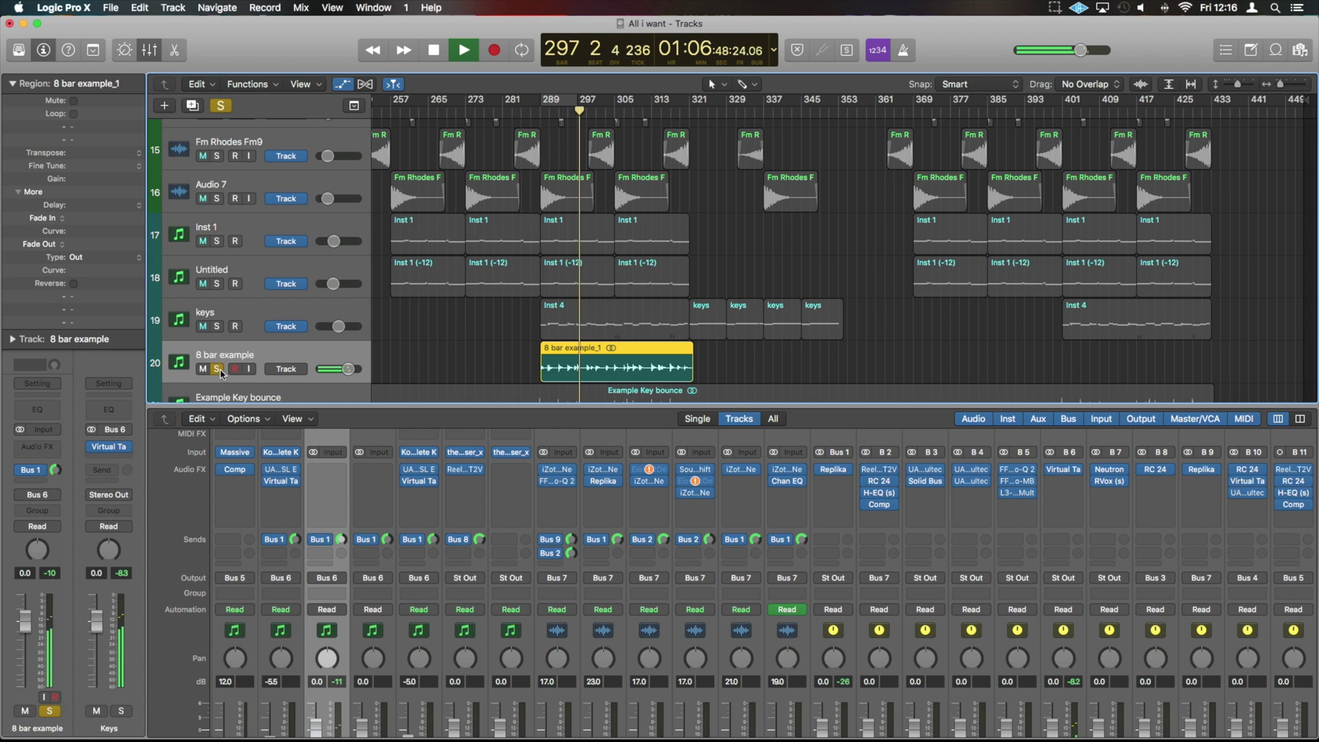
Stop playback and zoom in to inspect the new 8 bar example region
key(space)
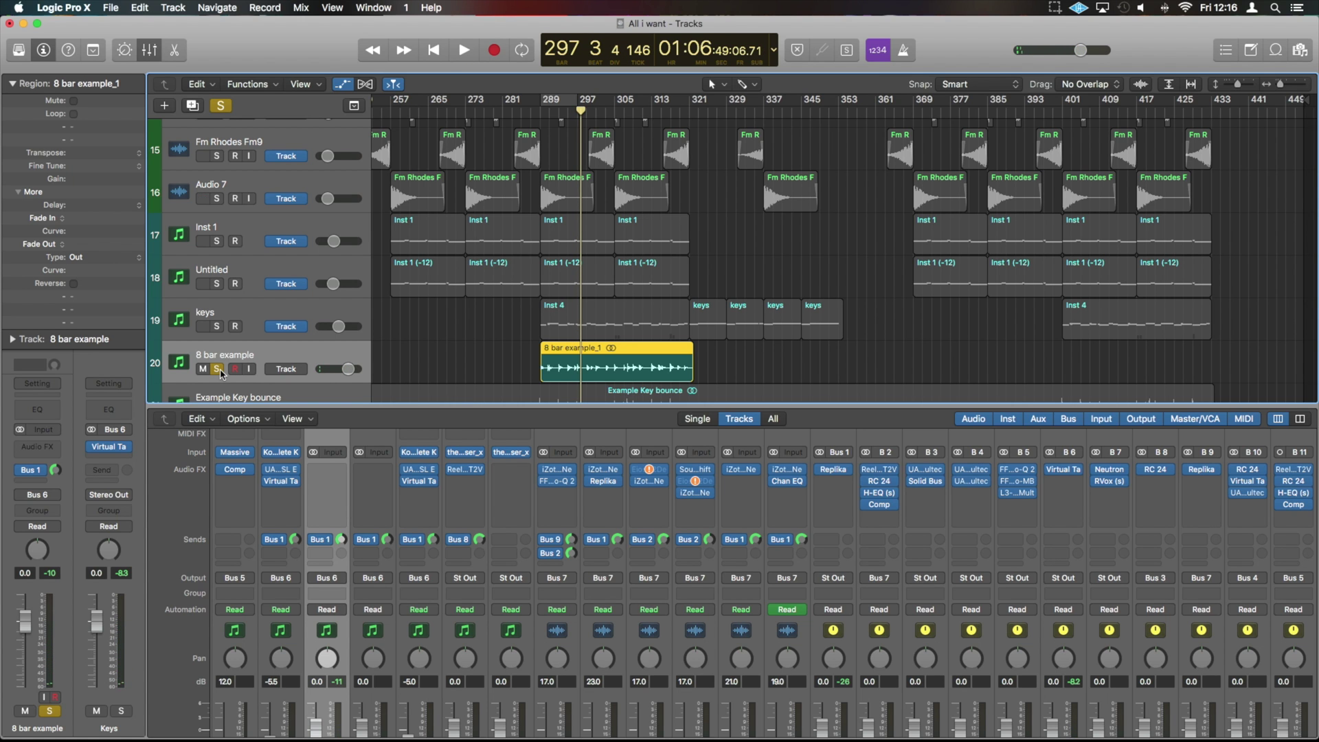
scroll(579, 268, down, 5)
scroll(580, 268, up, 3)
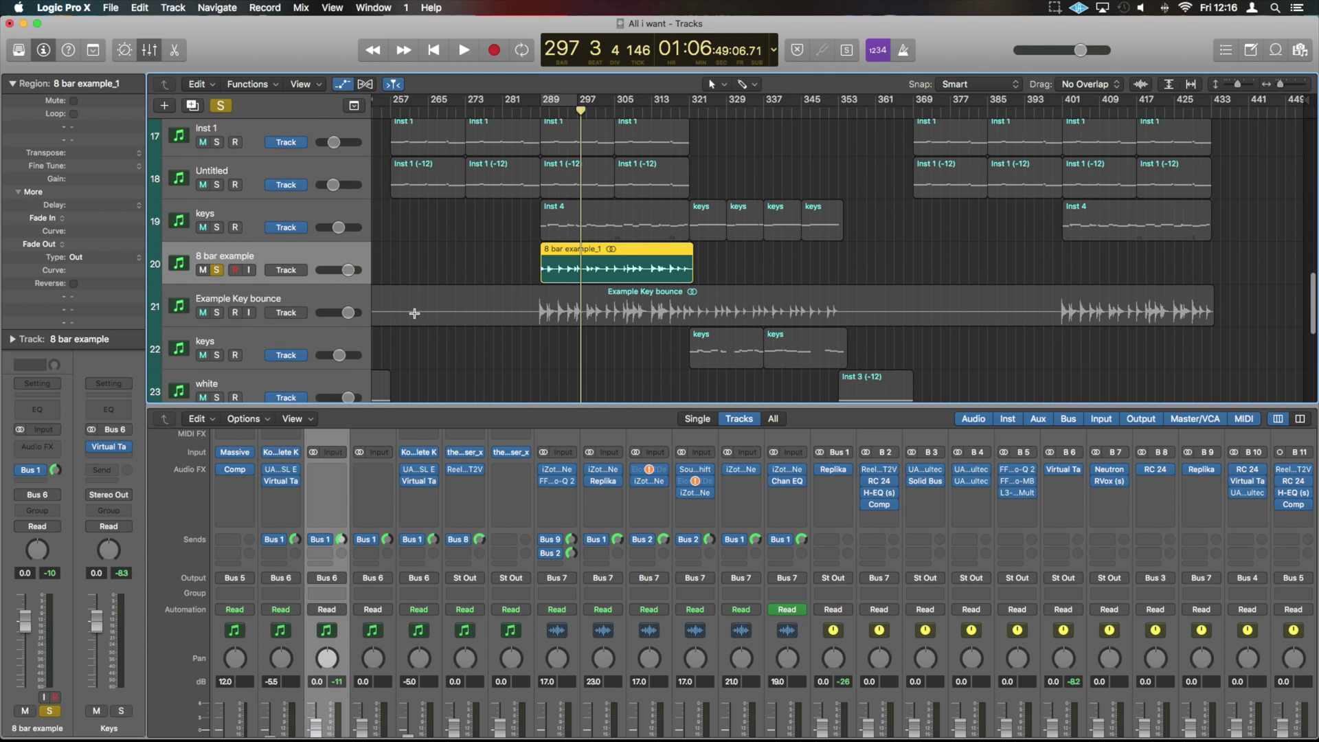
key(super+Down)
key(super+Right)
key(super+Down)
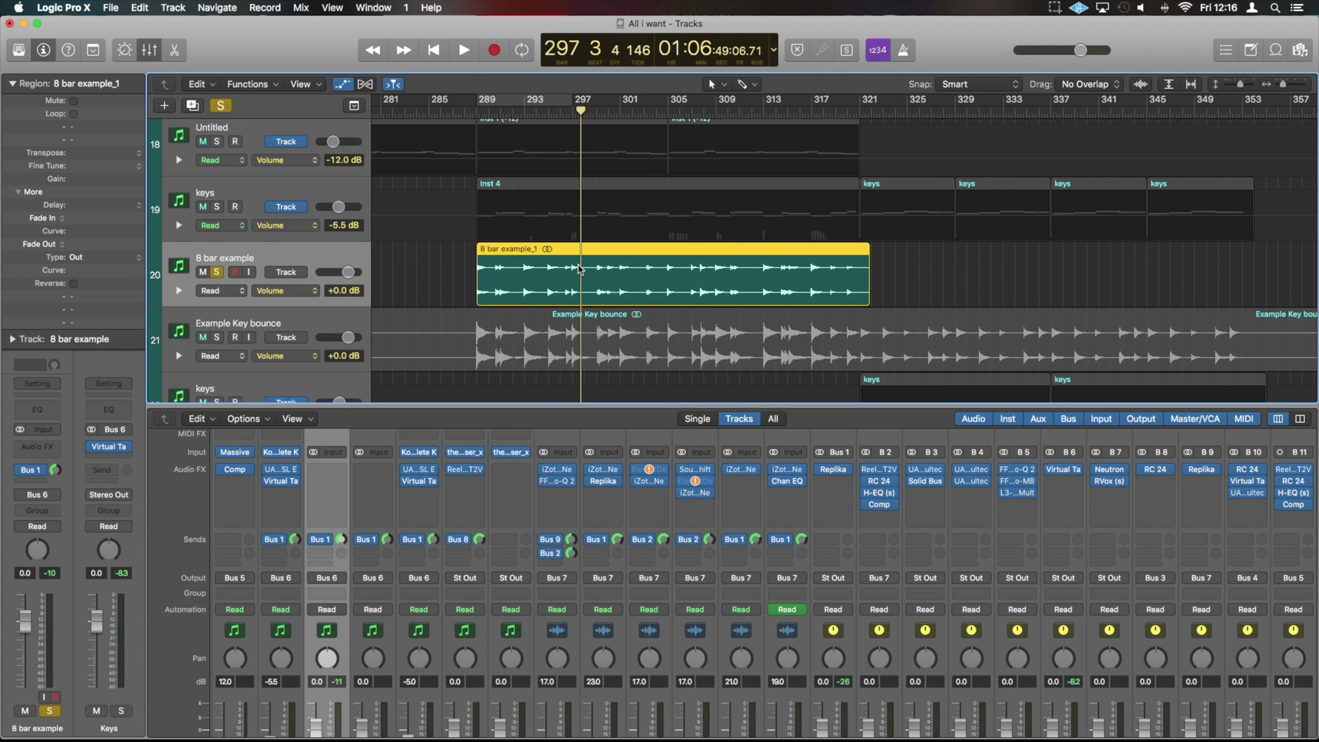
key(super+Up)
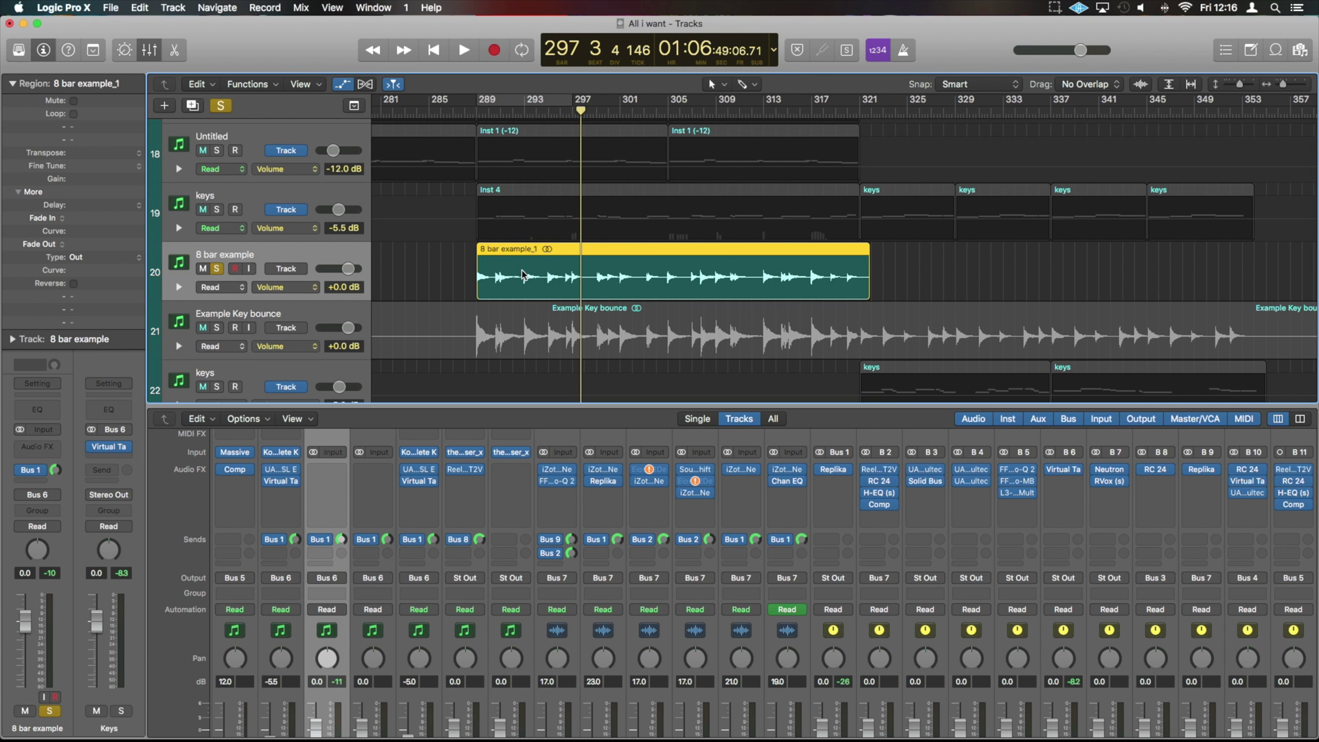
ctrl+alt+click(528, 257)
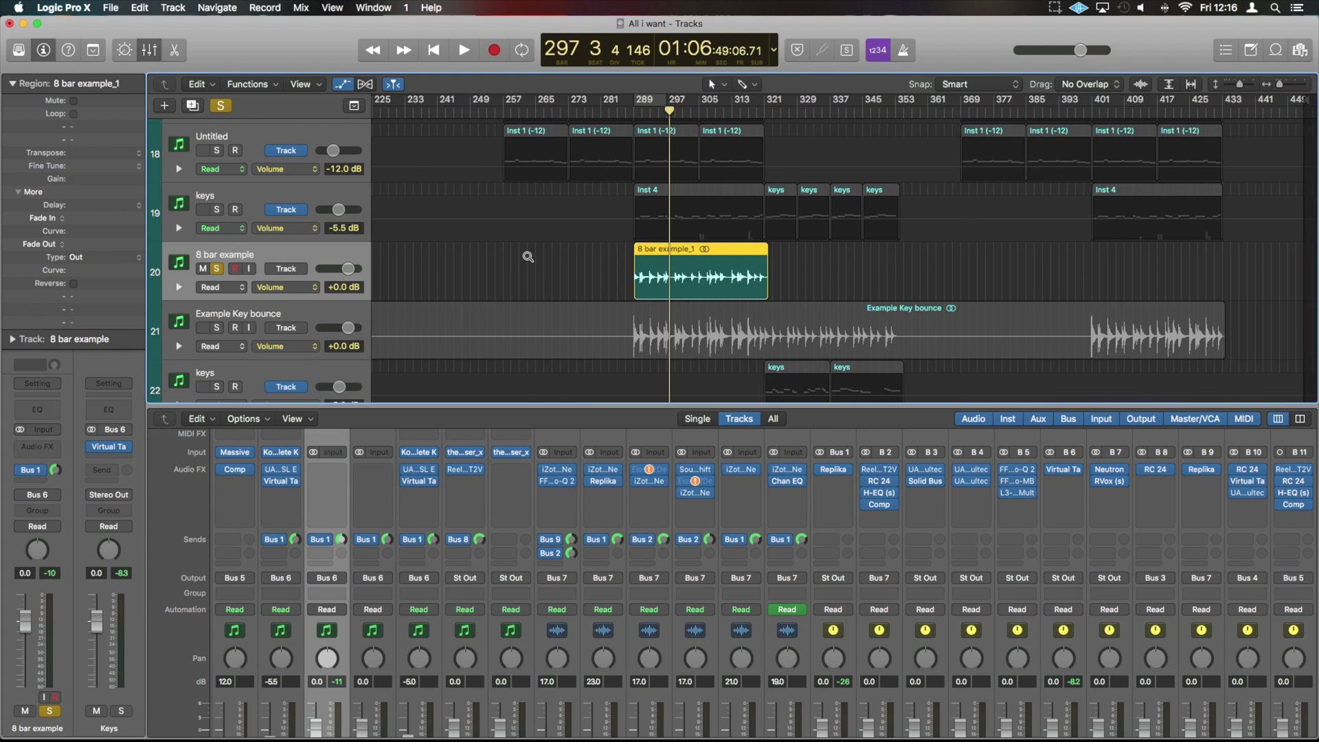
ctrl+alt+click(528, 256)
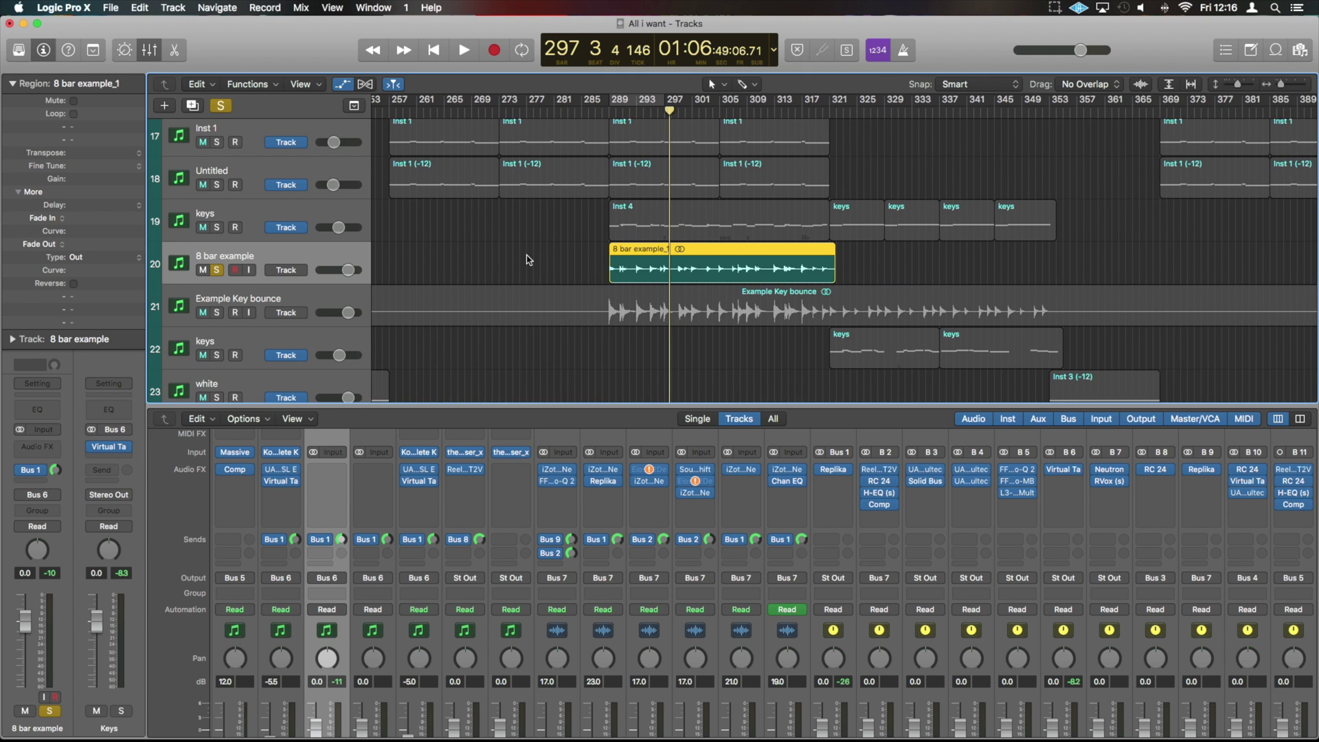
Unsolo 8 bar example, mute it and Example Key bounce, then zoom out
click(216, 275)
click(203, 317)
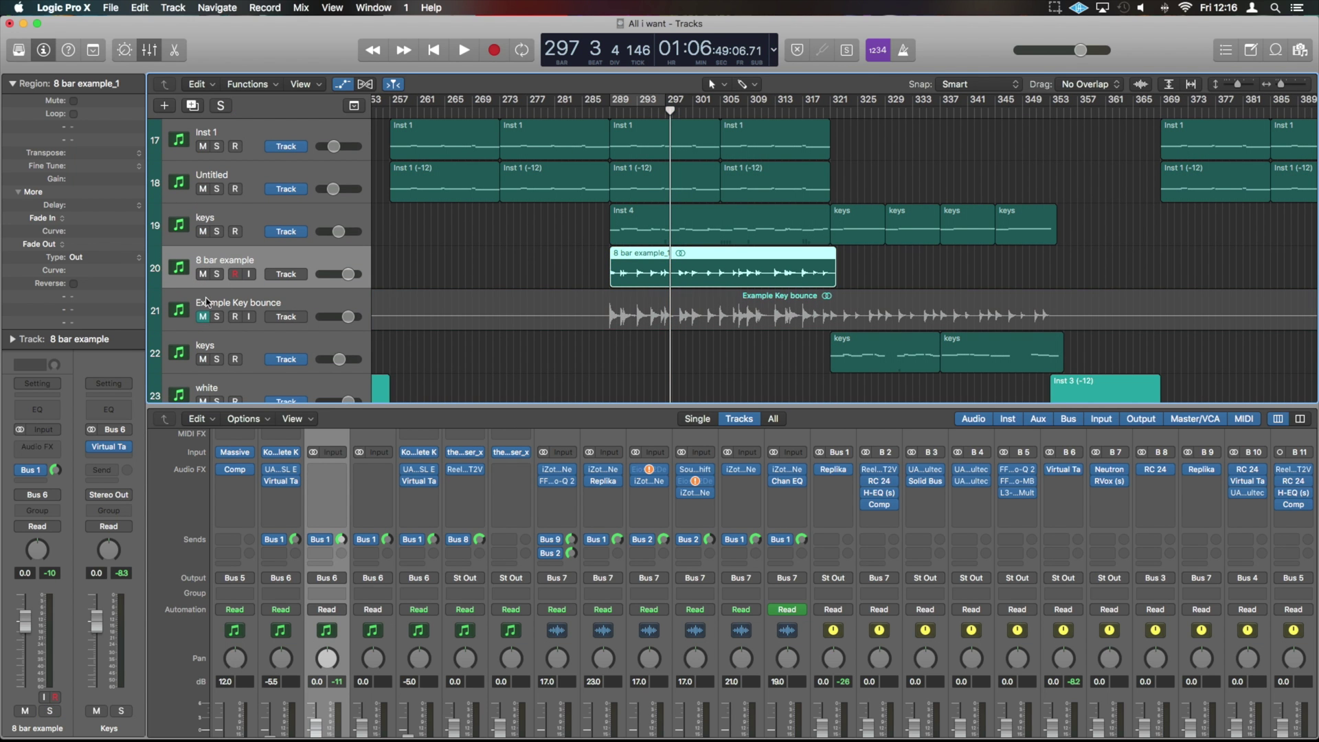
click(203, 274)
ctrl+alt+click(474, 254)
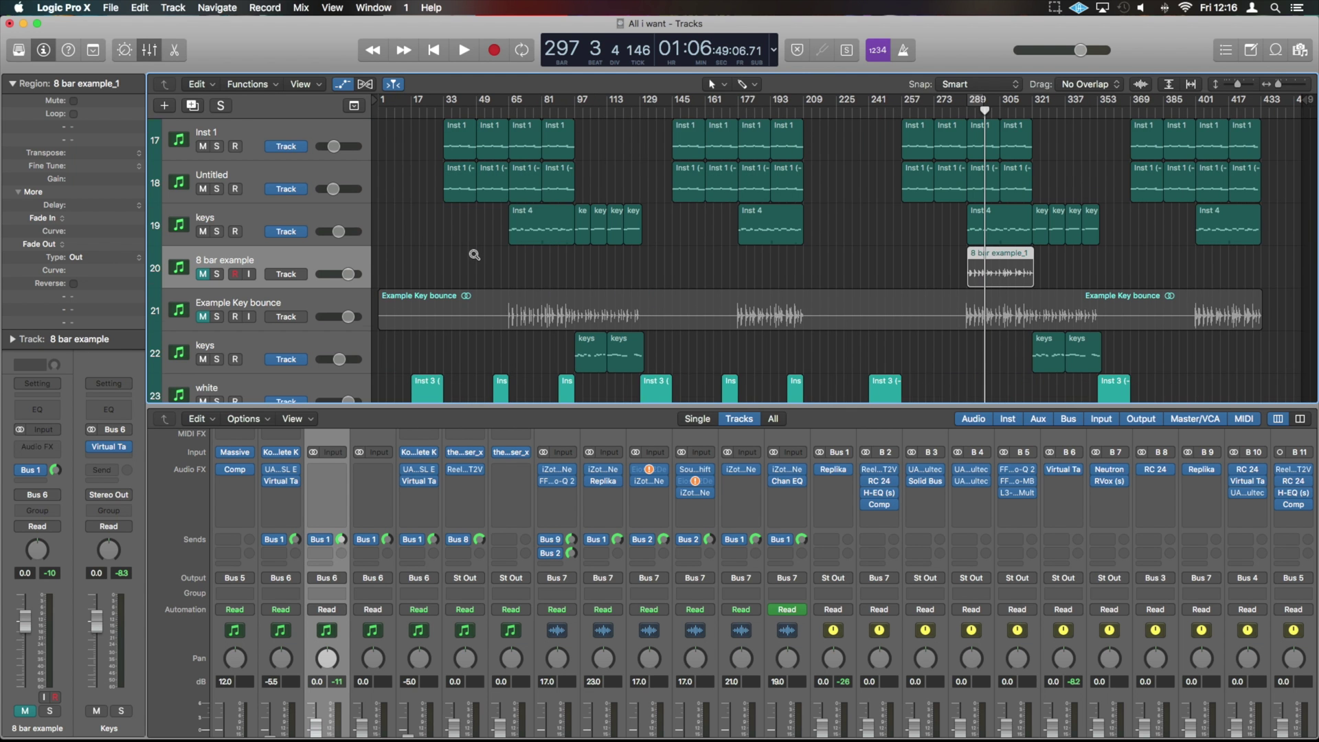
Zoom out to the full arrangement and drag a cycle from bar 225 spanning 227 bars
ctrl+alt+click(474, 254)
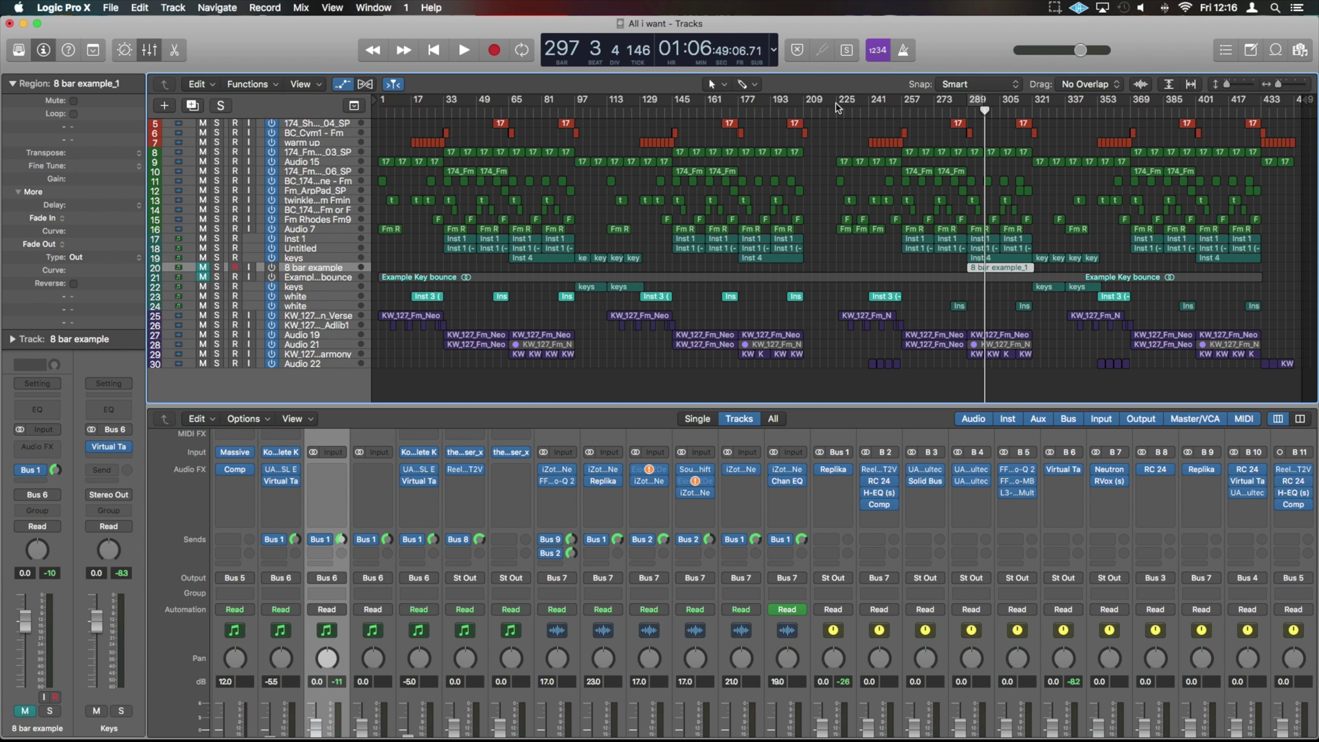
drag(837, 107, 1314, 112)
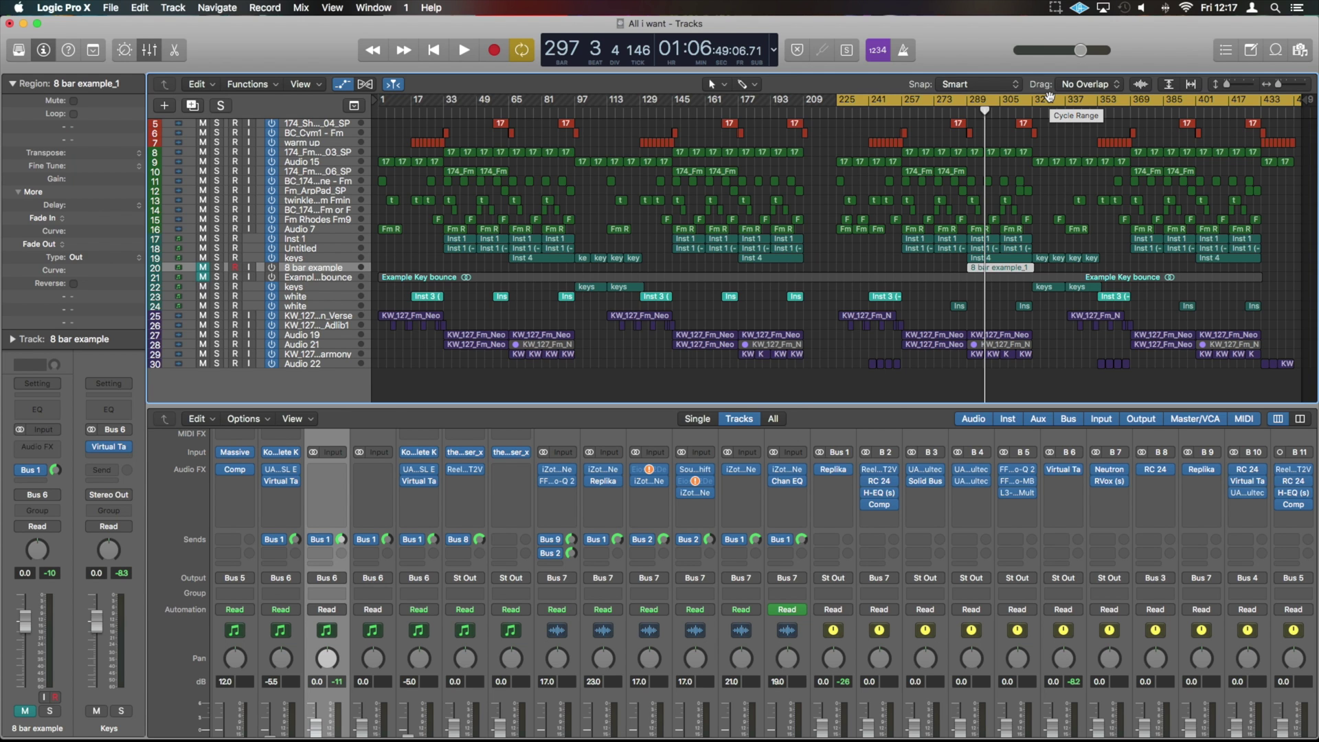
key(super+b)
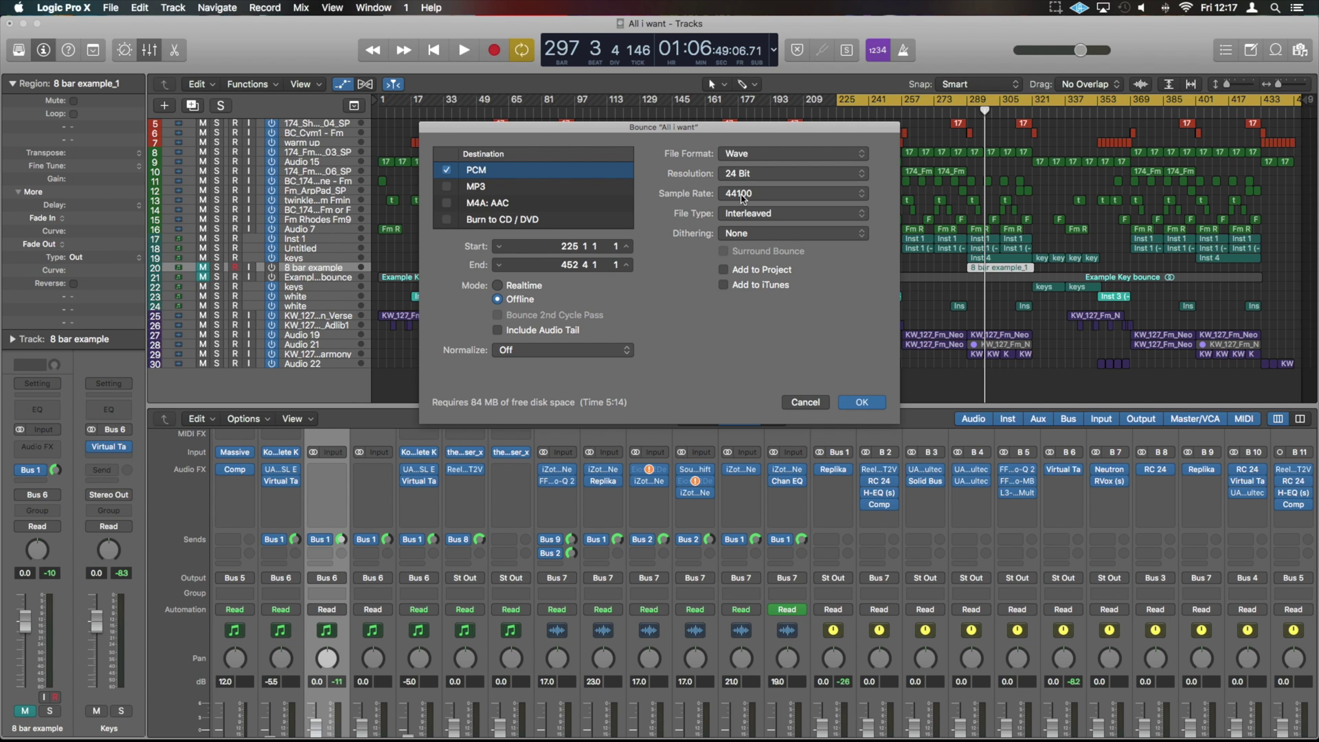
click(861, 403)
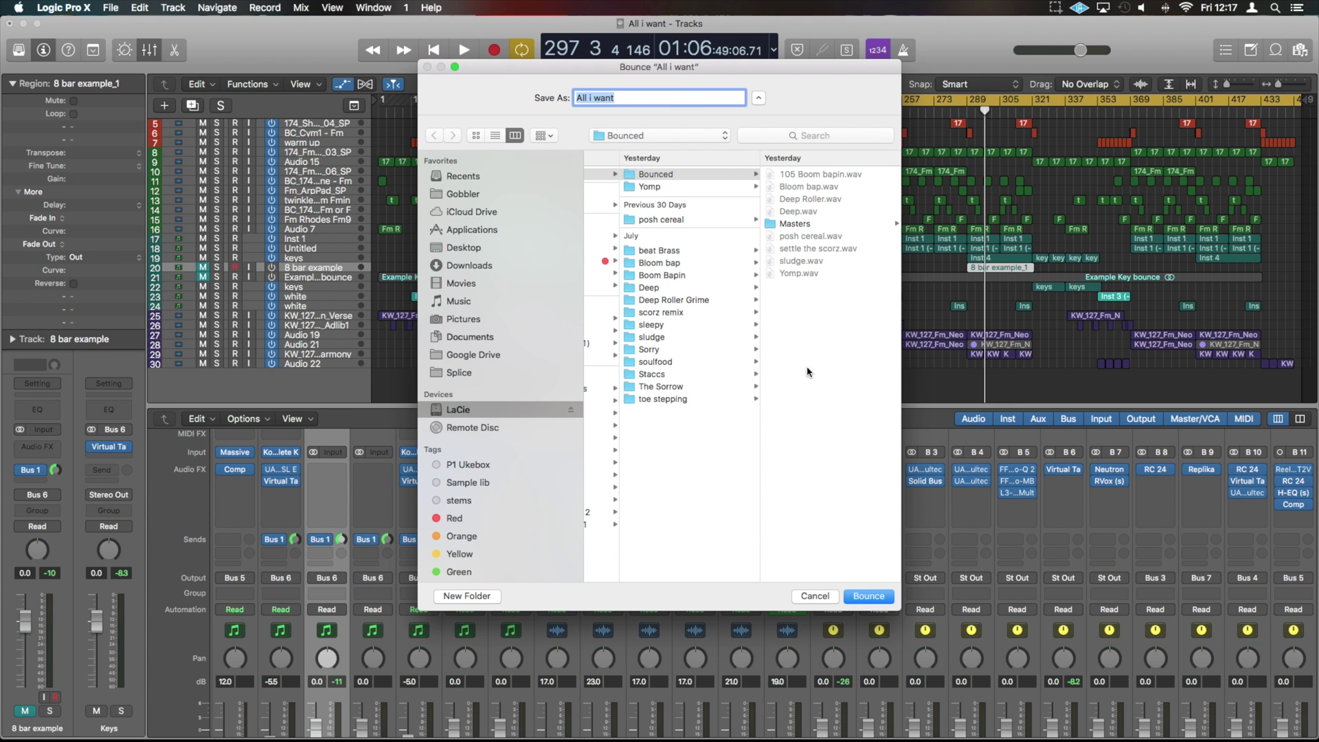
click(816, 597)
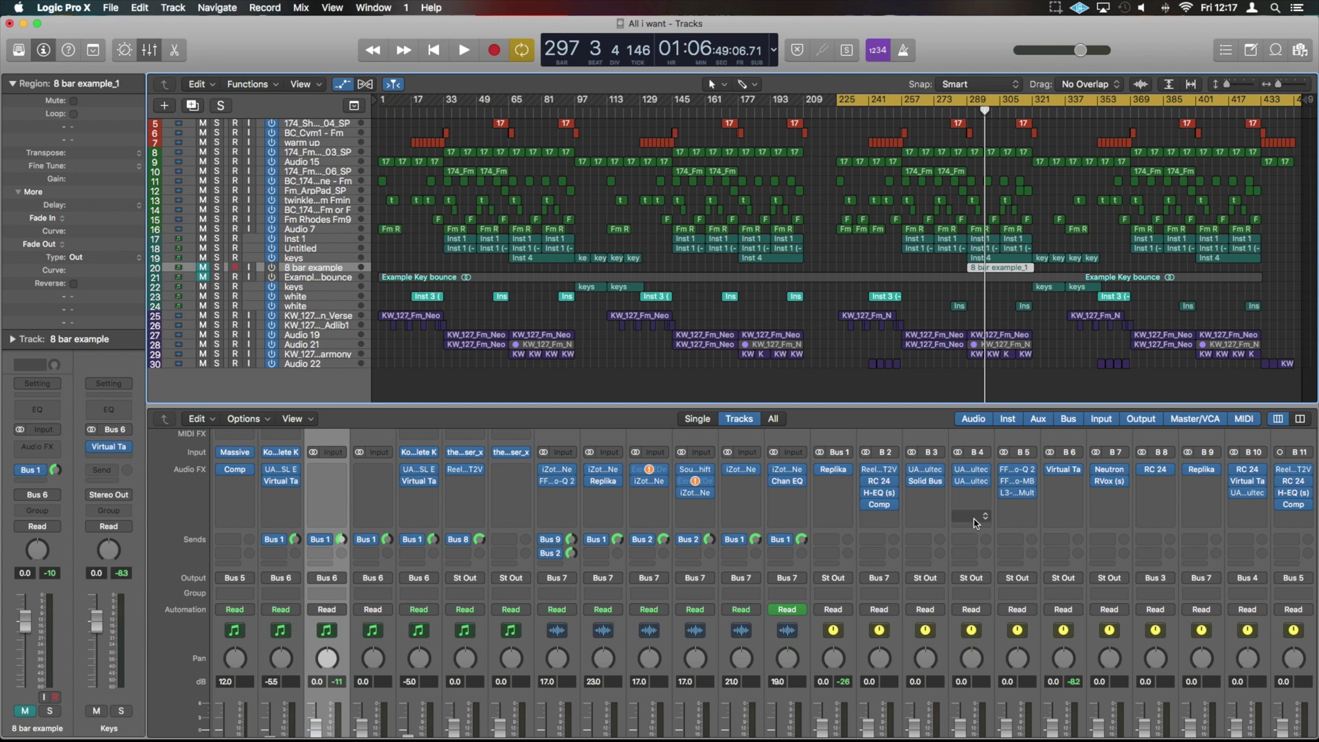